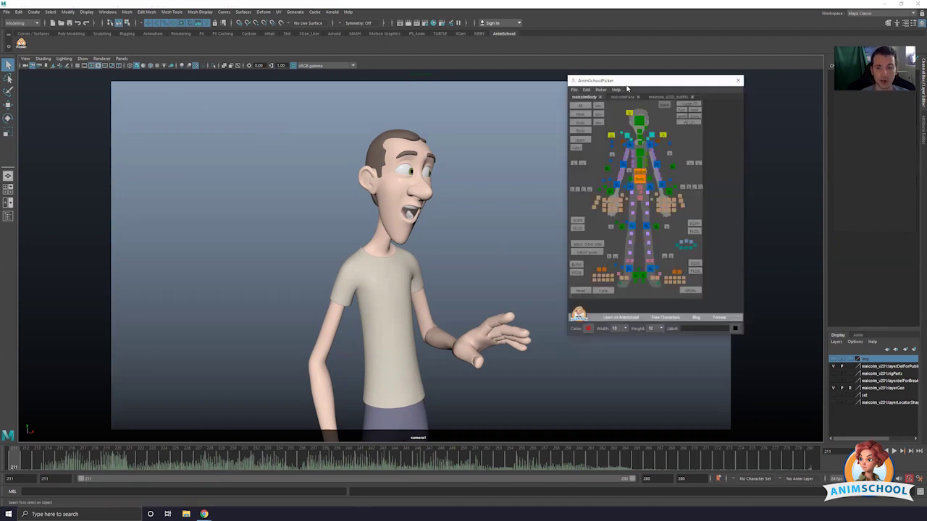
# - Select all of the character's body controls and step through the keyed poses from frame 211
pyautogui.click(582, 108)
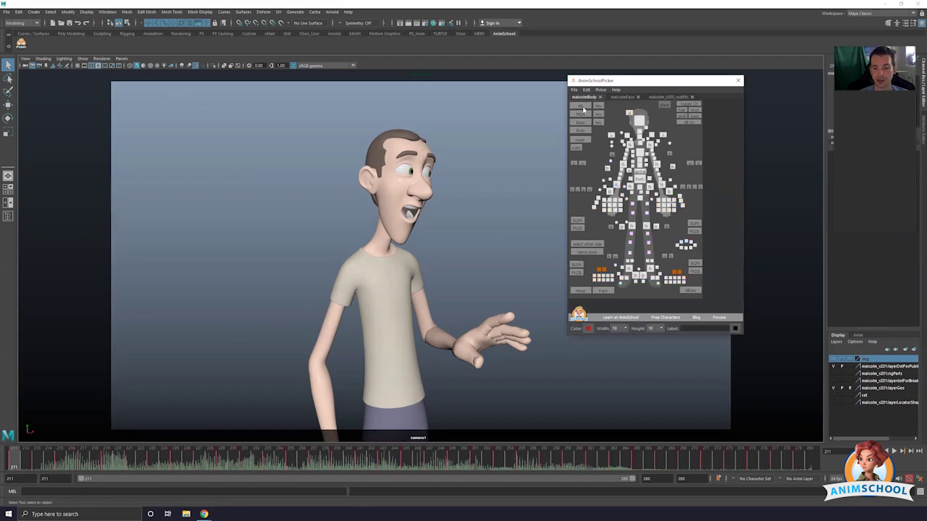
pyautogui.moveTo(23, 461); pyautogui.dragTo(40, 462)
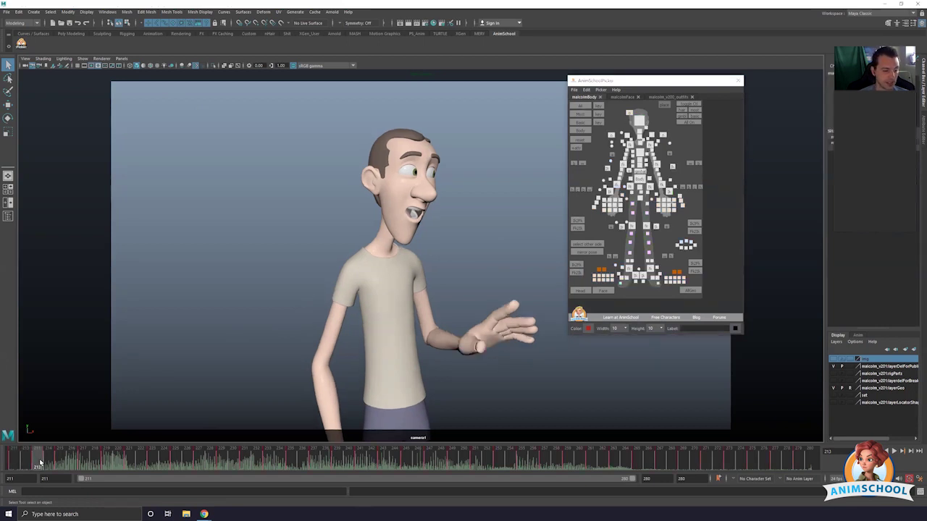
pyautogui.press('.')
pyautogui.press('.')
pyautogui.press('.')
pyautogui.press('.')
pyautogui.press('.')
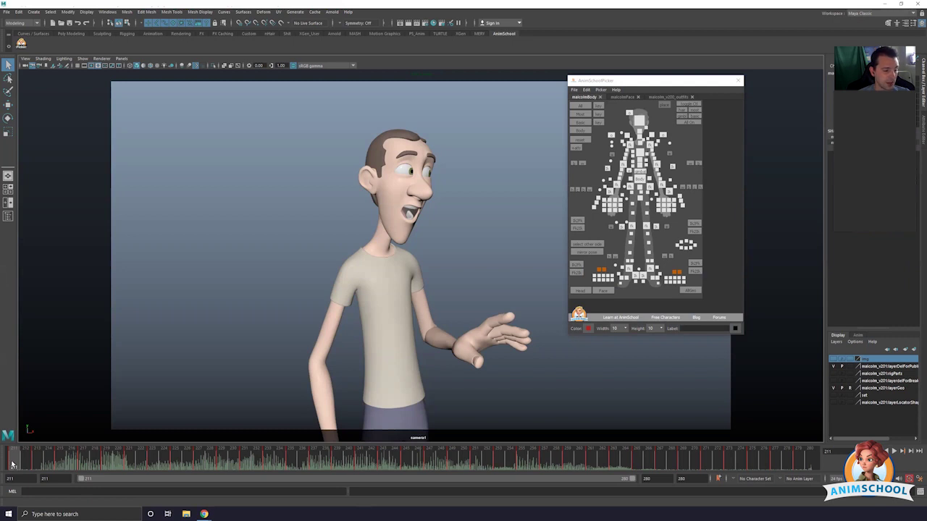
# - Set the tangents of all keys from frame 211 to 280 to Auto for the selected controls
pyautogui.keyDown('shift'); pyautogui.moveTo(13, 465); pyautogui.dragTo(818, 459); pyautogui.keyUp('shift')
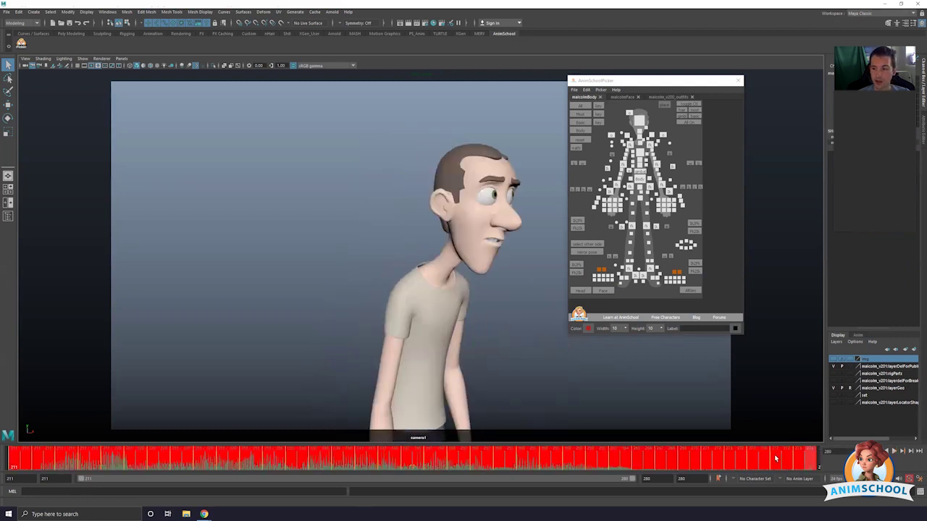
pyautogui.rightClick(722, 454)
pyautogui.moveTo(746, 360)
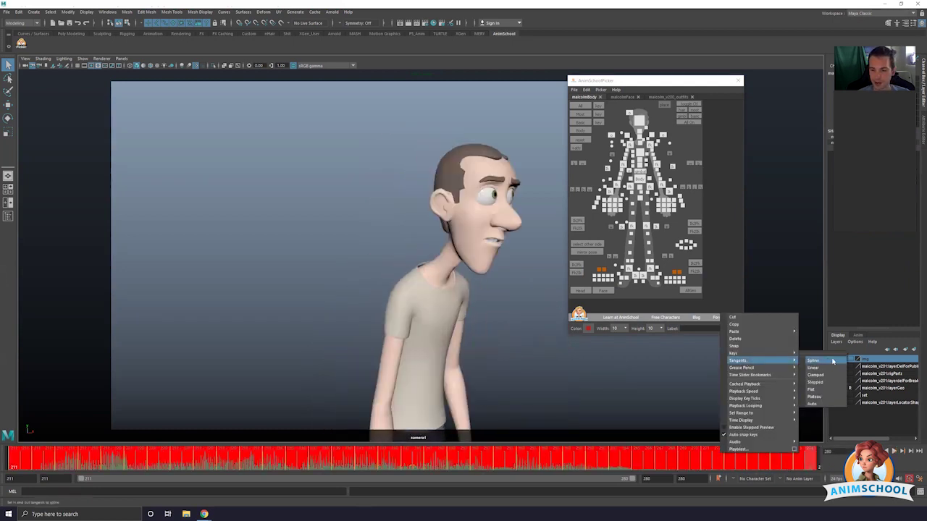
pyautogui.click(815, 404)
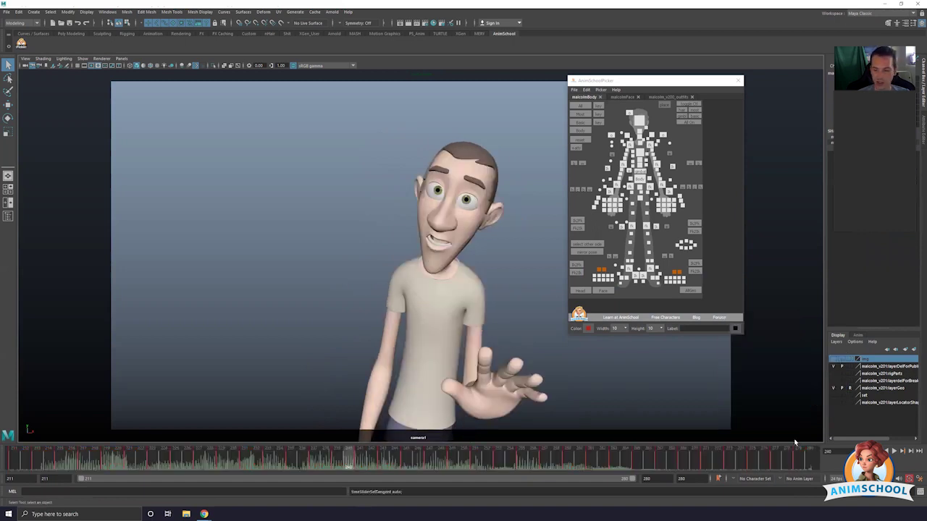
# - Set the default in and out tangents to Auto in the animation preferences and save them
pyautogui.click(918, 479)
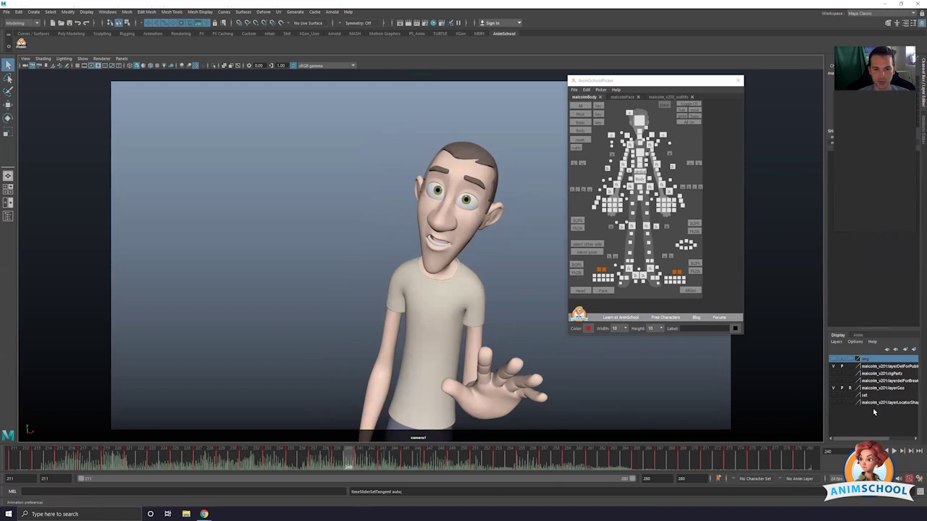
pyautogui.click(159, 165)
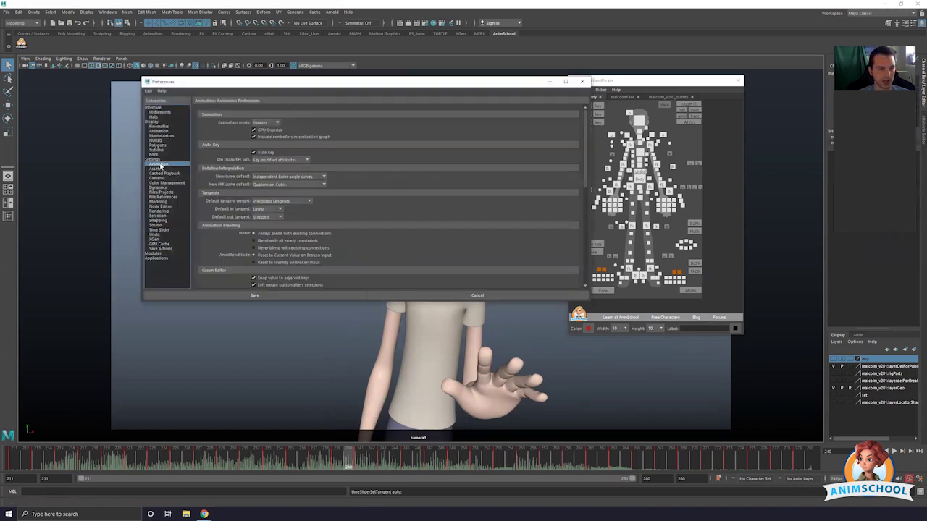
pyautogui.click(280, 210)
pyautogui.click(264, 254)
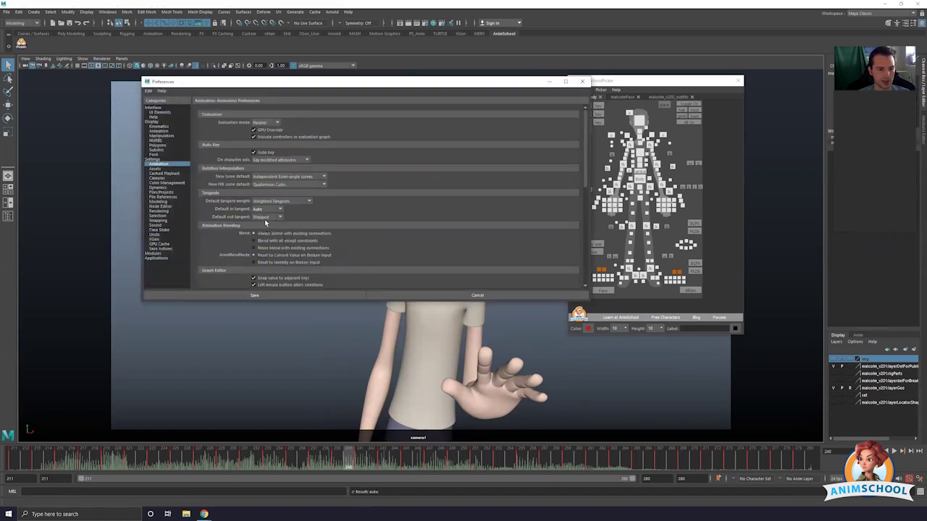
pyautogui.click(265, 217)
pyautogui.click(257, 268)
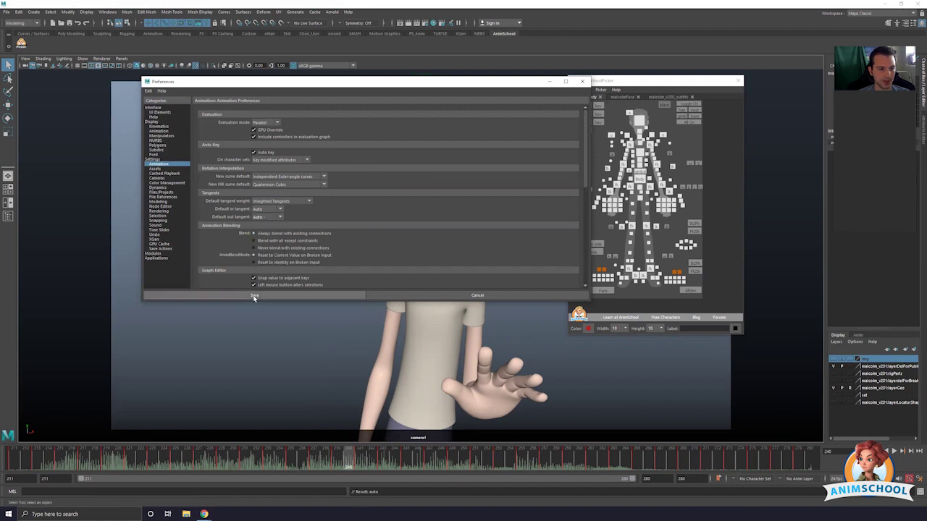
pyautogui.click(253, 297)
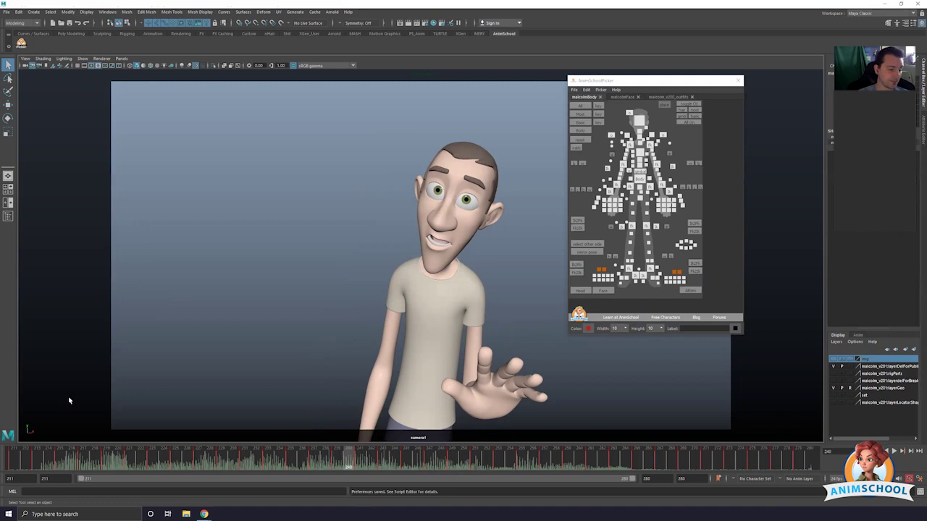
# - Turn off the timeline audio and play the splined animation from frame 211
pyautogui.rightClick(96, 461)
pyautogui.moveTo(114, 449)
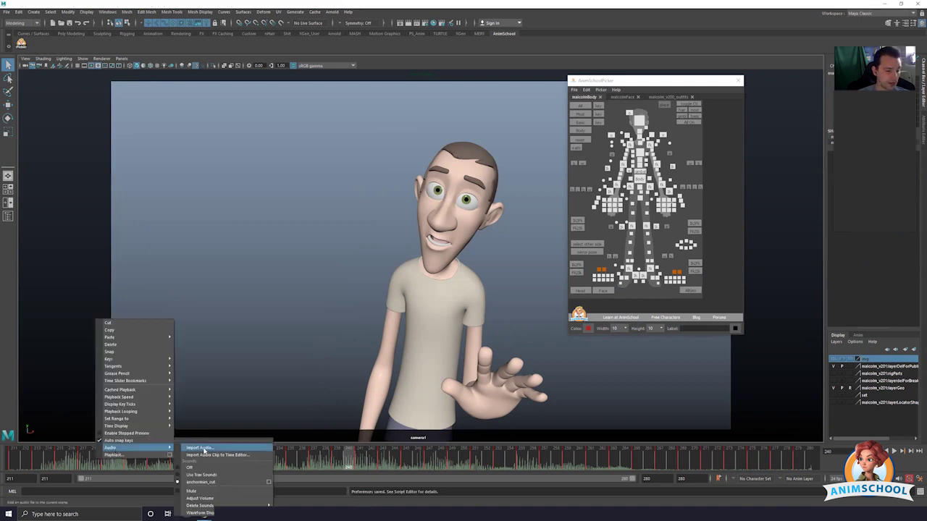
pyautogui.click(194, 468)
pyautogui.click(98, 466)
pyautogui.moveTo(100, 464); pyautogui.dragTo(11, 458)
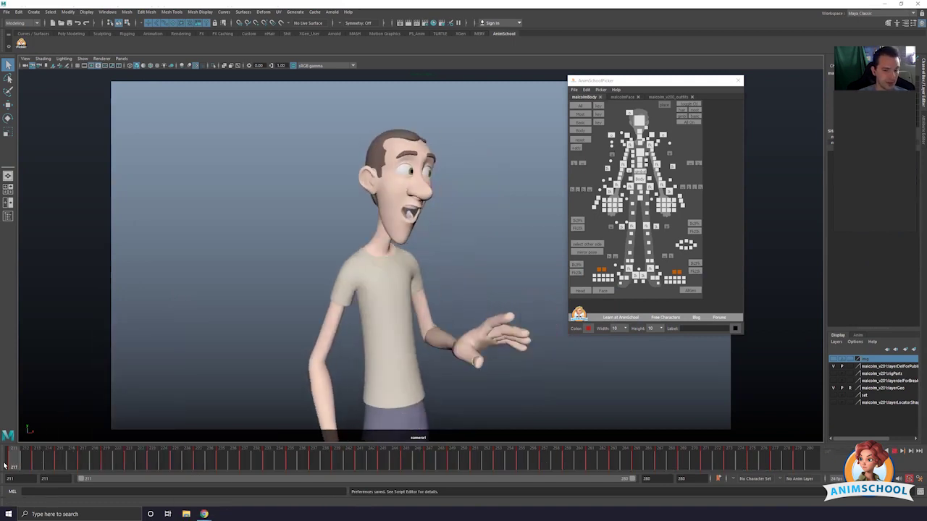
pyautogui.hotkey('alt', 'v')
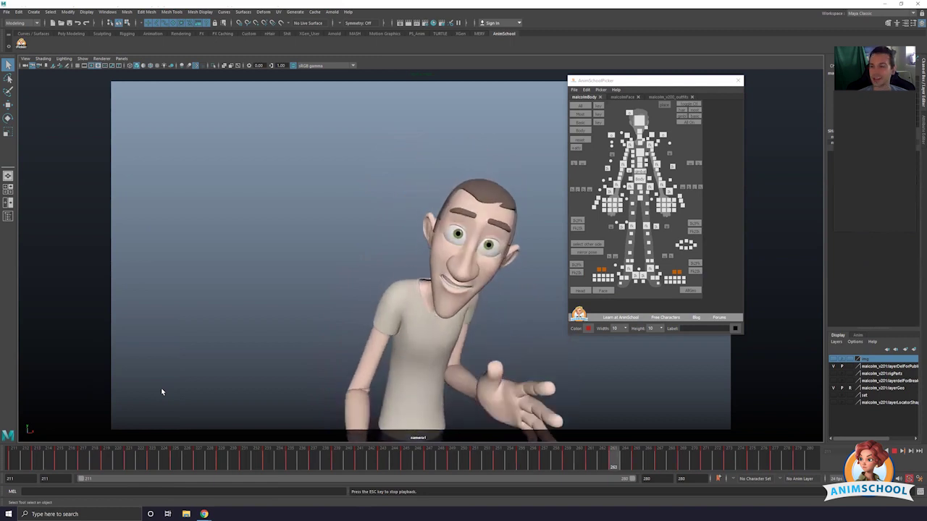
pyautogui.press('Escape')
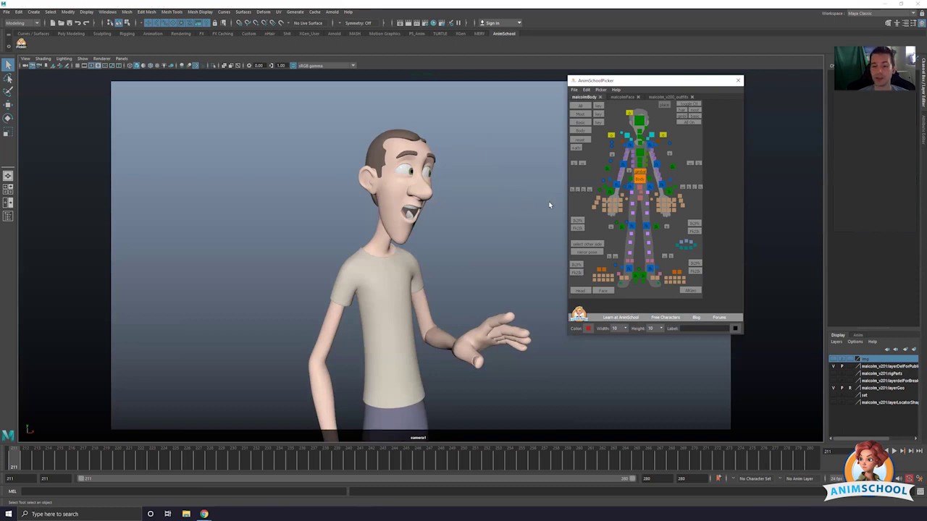
# - Try moving the character's main Body control in the camera view and undo the move
pyautogui.click(636, 183)
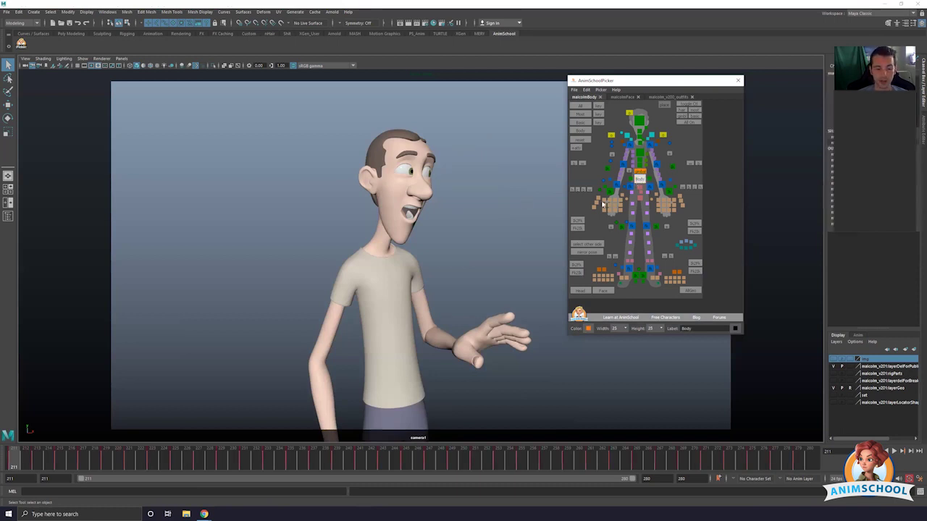
pyautogui.press('w')
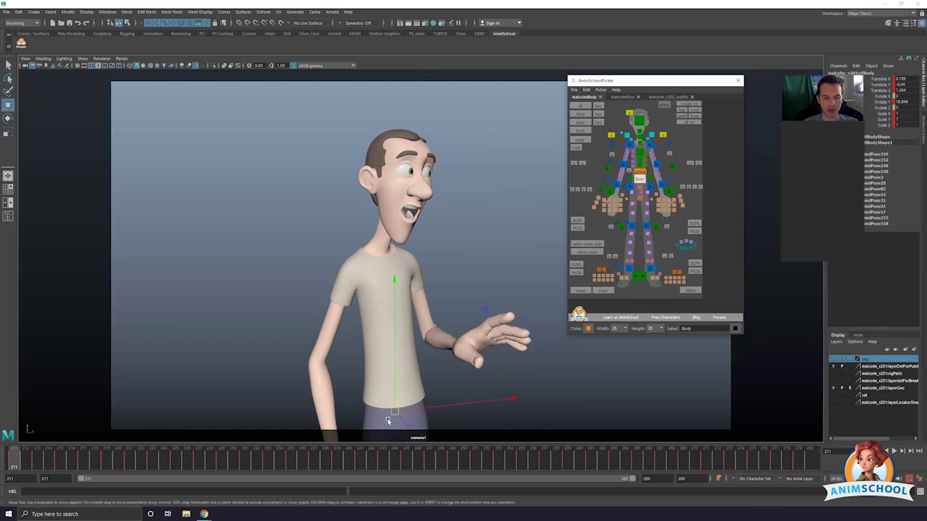
pyautogui.moveTo(389, 409); pyautogui.dragTo(405, 391)
pyautogui.hotkey('ctrl', 'z')
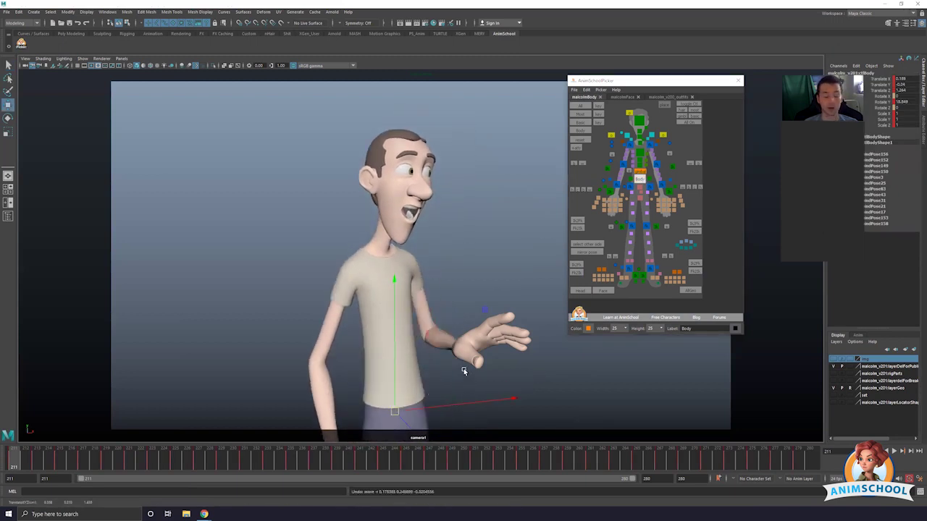
# - Try rotating the body gimbal control on two axes and undo the rotations
pyautogui.click(648, 178)
pyautogui.press('e')
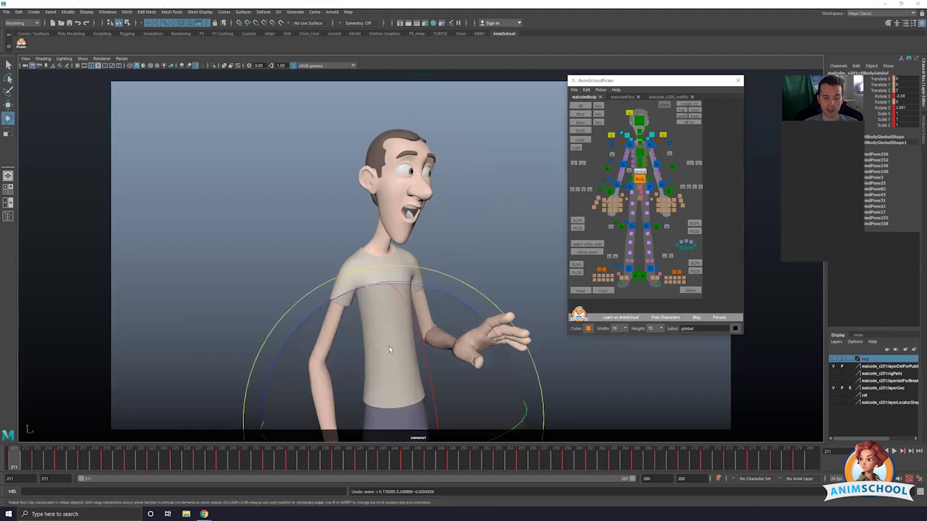
pyautogui.moveTo(419, 335); pyautogui.dragTo(428, 369)
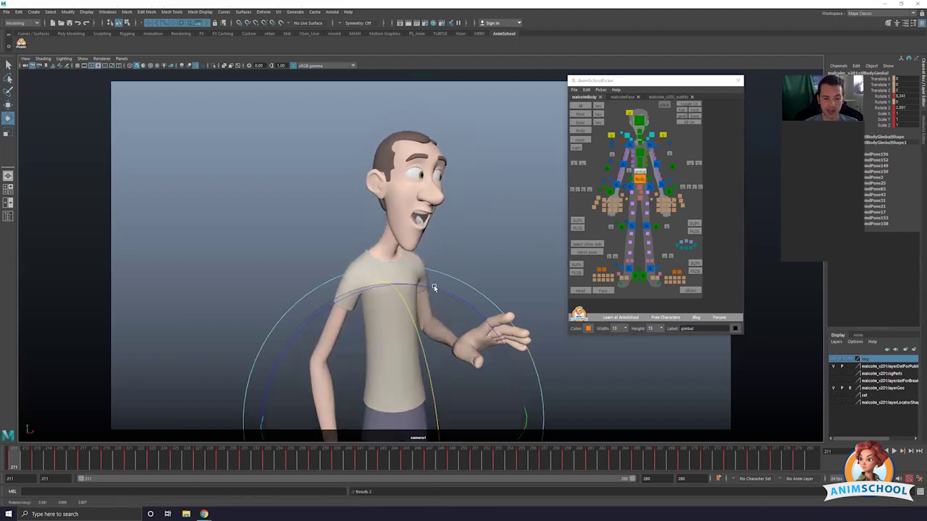
pyautogui.moveTo(433, 285); pyautogui.dragTo(455, 285)
pyautogui.hotkey('ctrl', 'z')
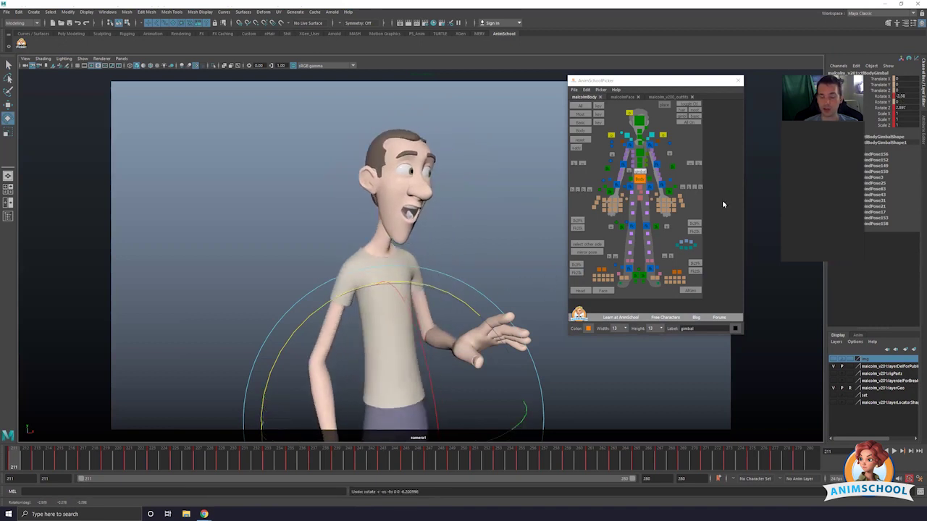
pyautogui.click(643, 176)
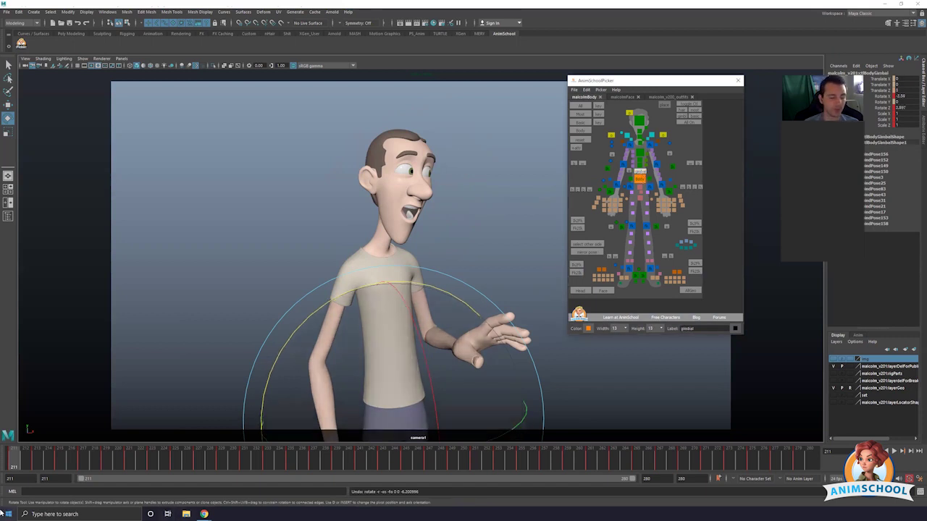
# - Shorten the playback range to frames 211–249 and scrub between the poses at frames 211 and 241
pyautogui.moveTo(23, 467); pyautogui.dragTo(5, 439)
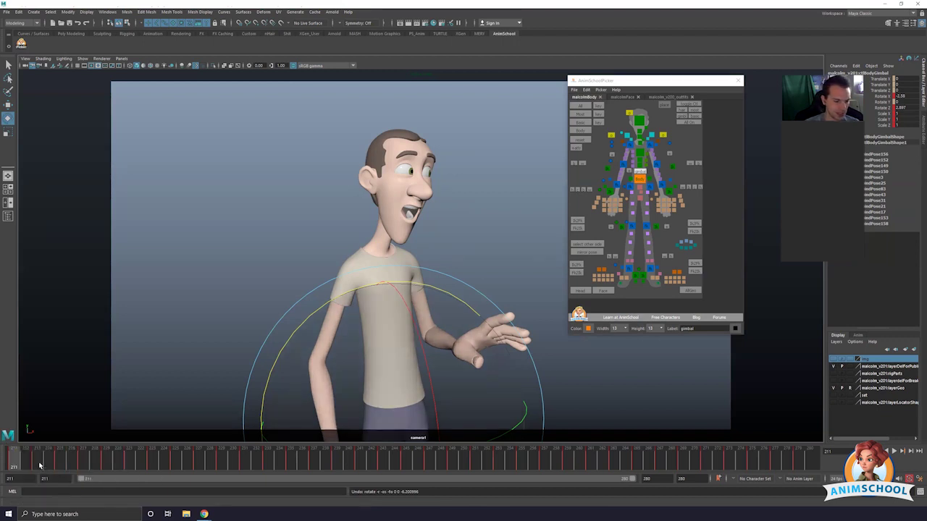
pyautogui.moveTo(34, 460); pyautogui.dragTo(360, 462)
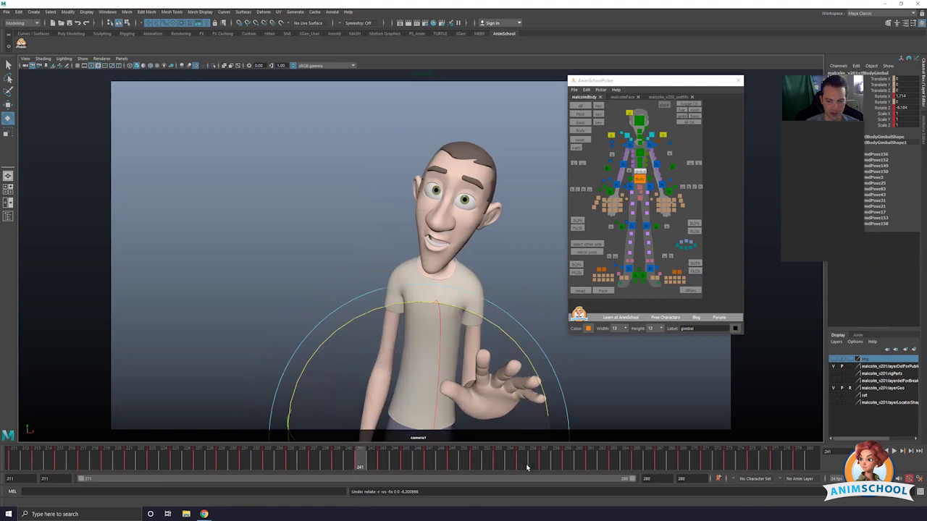
pyautogui.moveTo(631, 479); pyautogui.dragTo(376, 480)
pyautogui.moveTo(280, 457); pyautogui.dragTo(641, 469)
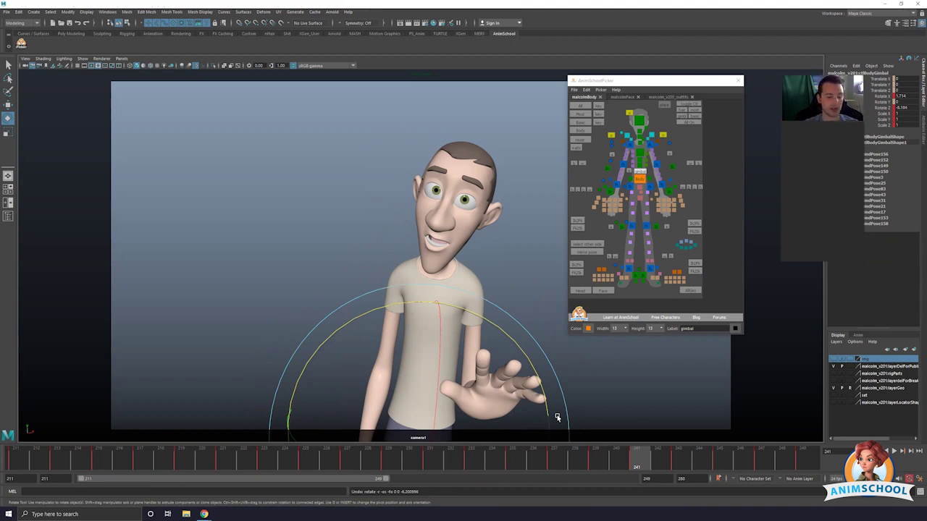
pyautogui.moveTo(650, 466); pyautogui.dragTo(14, 464)
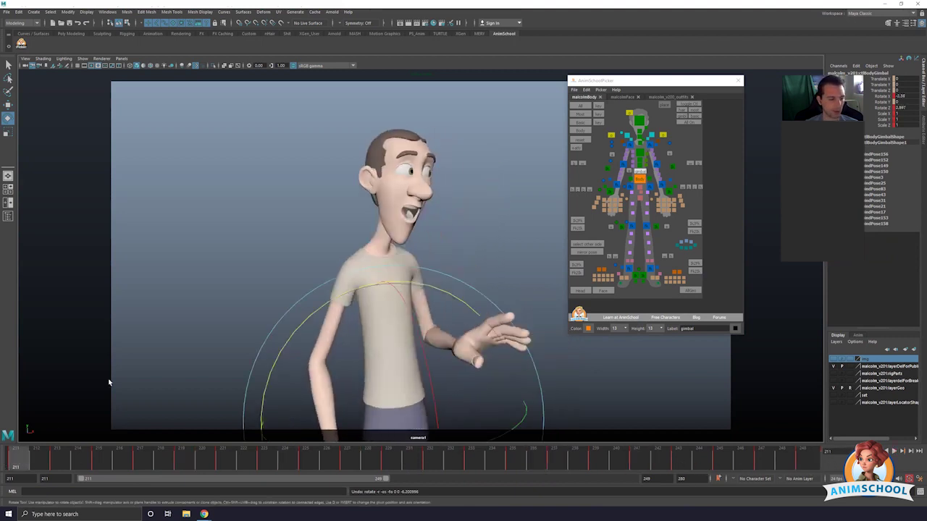
# - Open the Body control's curves in the Graph Editor and arrange the editor and picker windows clear of the character
pyautogui.click(641, 178)
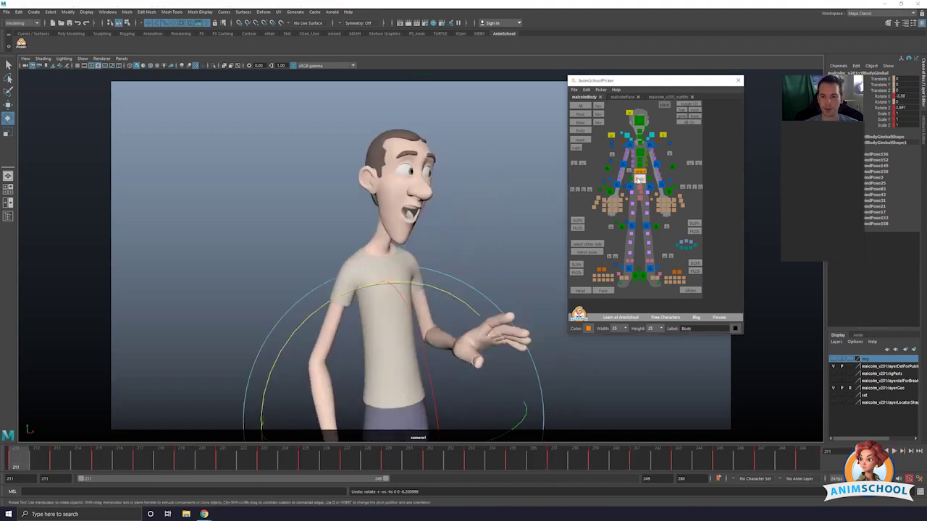
pyautogui.hotkey('ctrl', 'g')
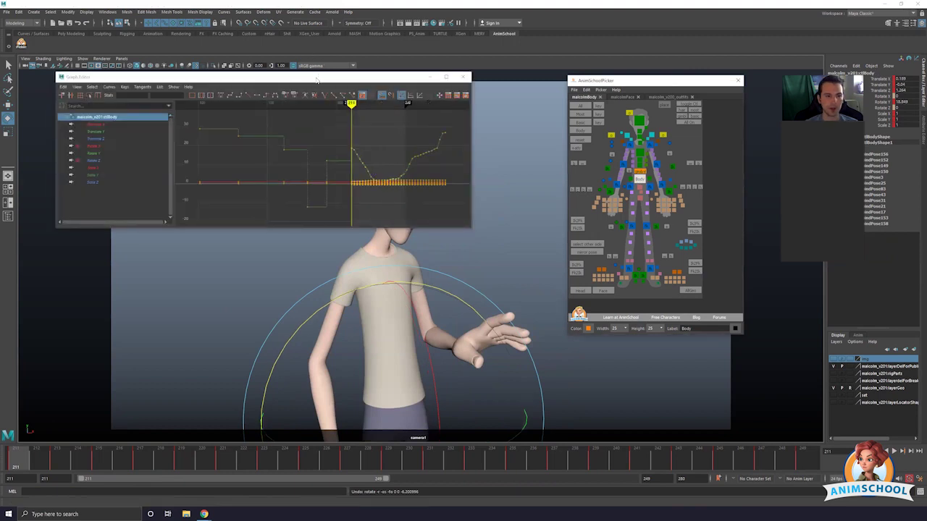
pyautogui.moveTo(326, 80); pyautogui.dragTo(650, 215)
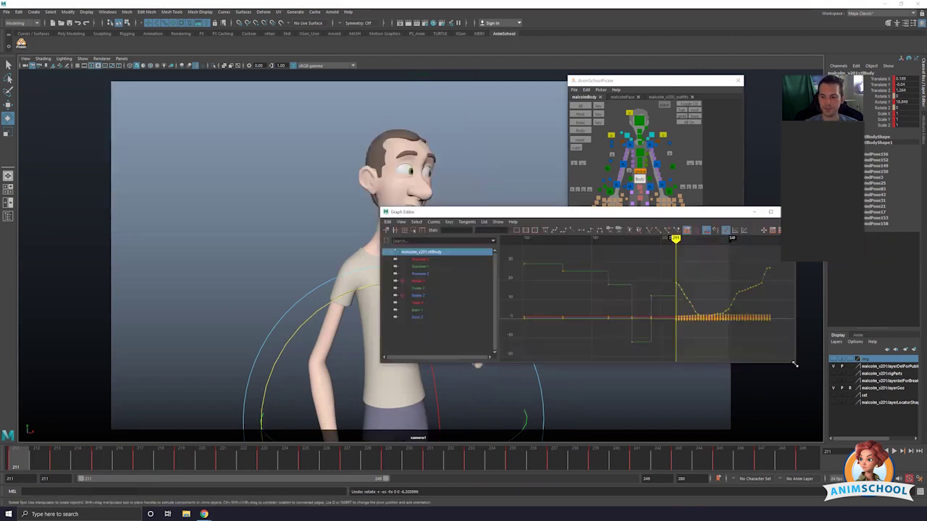
pyautogui.moveTo(794, 364); pyautogui.dragTo(729, 380)
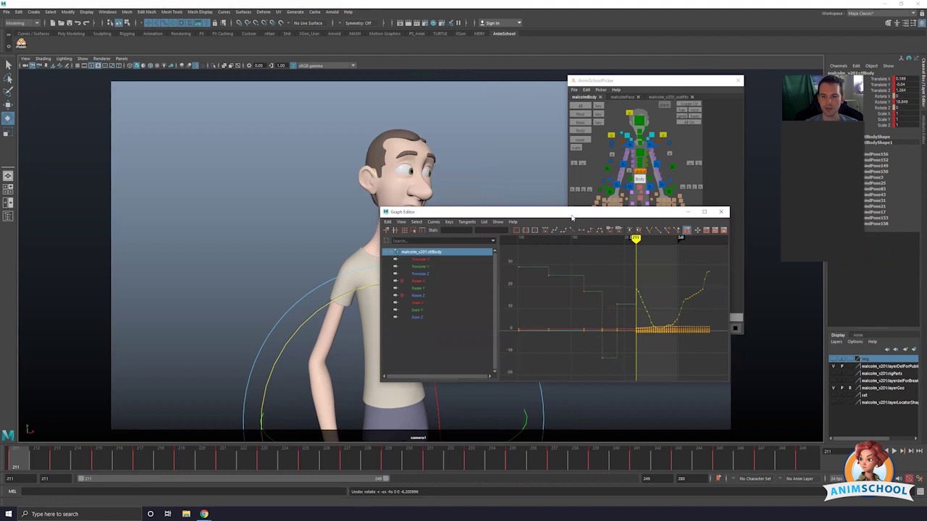
pyautogui.moveTo(572, 217); pyautogui.dragTo(721, 271)
pyautogui.click(627, 81)
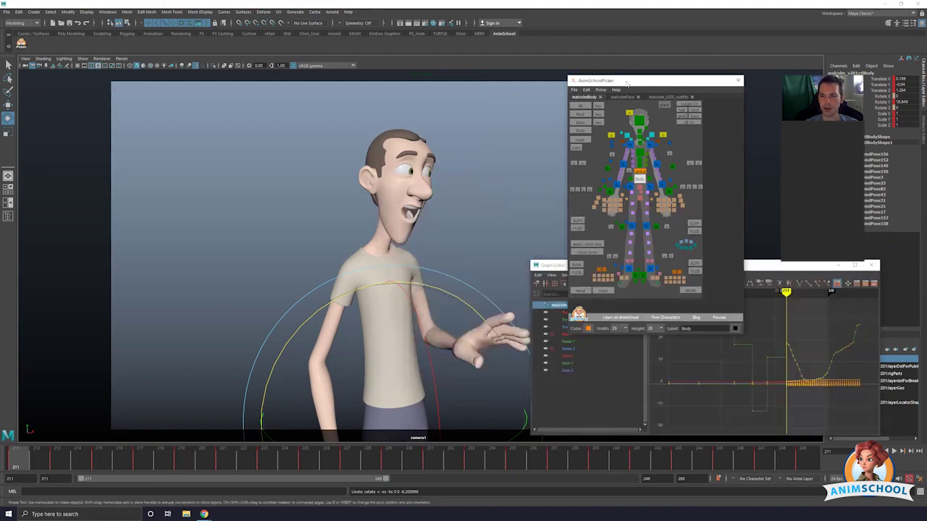
pyautogui.moveTo(628, 82); pyautogui.dragTo(641, 15)
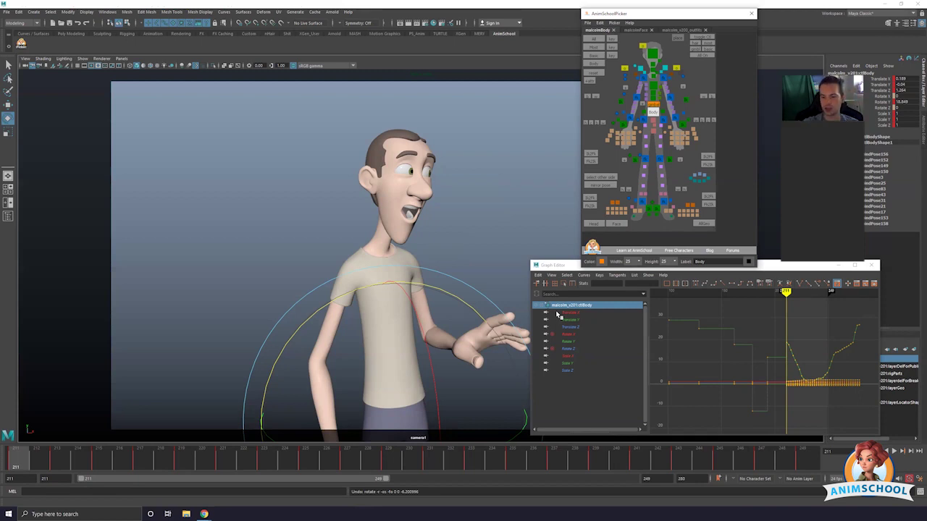
# - Isolate the Body control's Translate X curve, examine its shape from frame 211 onward, and go to frame 213
pyautogui.click(565, 315)
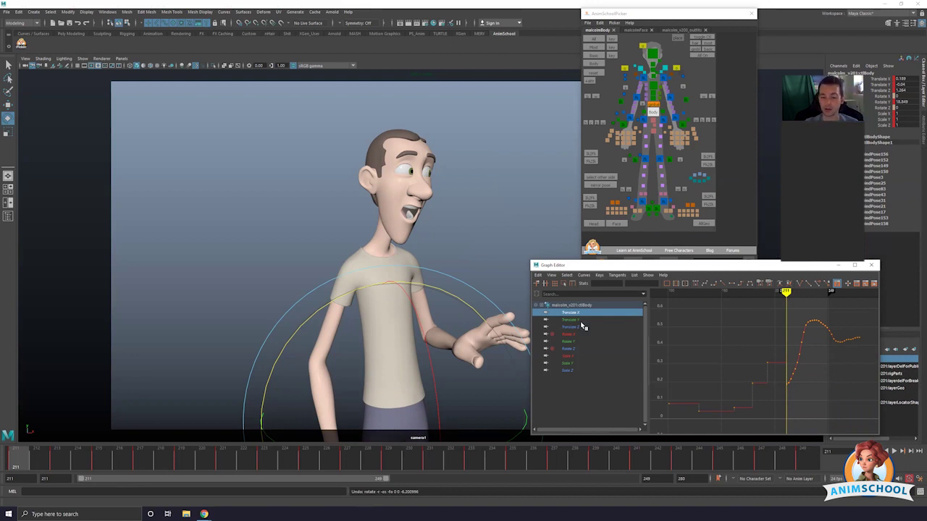
pyautogui.keyDown('alt'); pyautogui.moveTo(778, 333); pyautogui.dragTo(729, 359, button='middle'); pyautogui.keyUp('alt')
pyautogui.scroll(4, 704, 336)
pyautogui.scroll(-4, 739, 344)
pyautogui.scroll(5, 760, 338)
pyautogui.scroll(-3, 726, 354)
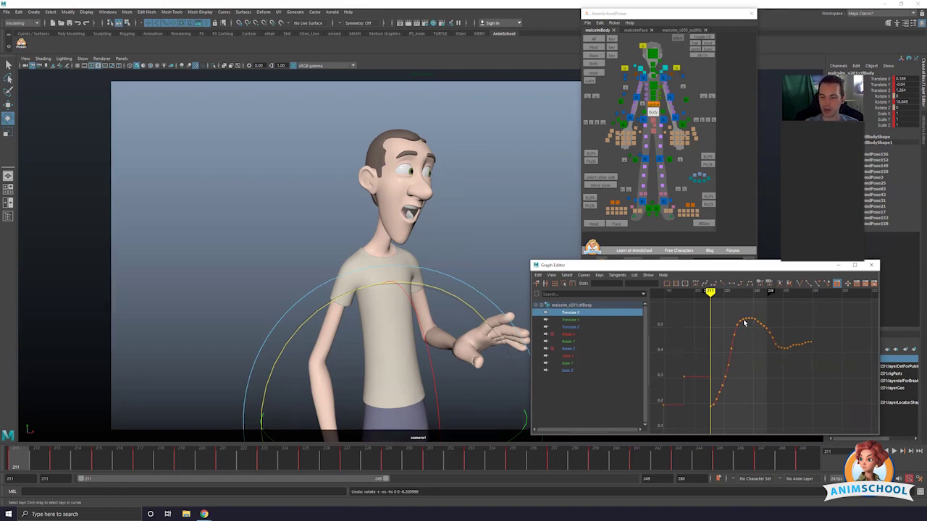
pyautogui.click(58, 466)
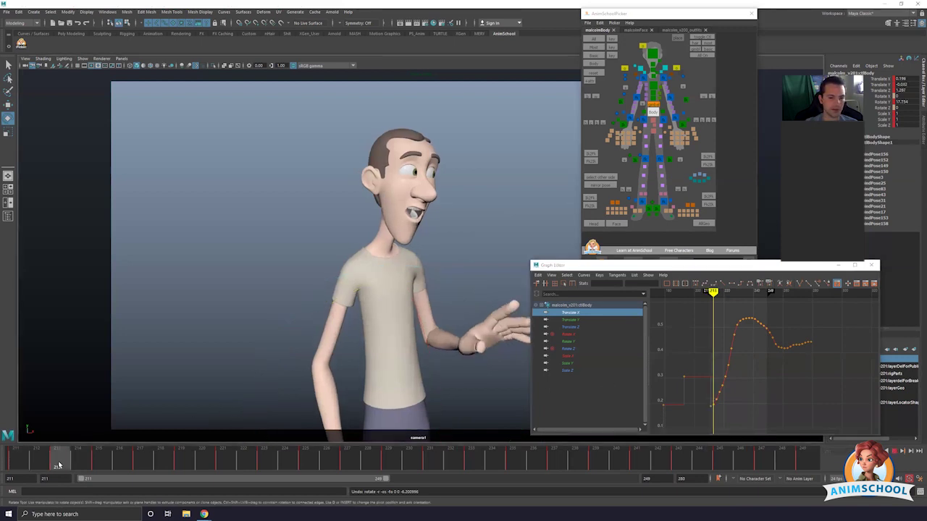
# - Return to frame 211 and play back the shortened frame range to review the body's motion
pyautogui.moveTo(58, 465)
pyautogui.mouseDown()
pyautogui.moveTo(719, 454)
pyautogui.moveTo(16, 457)
pyautogui.mouseUp()
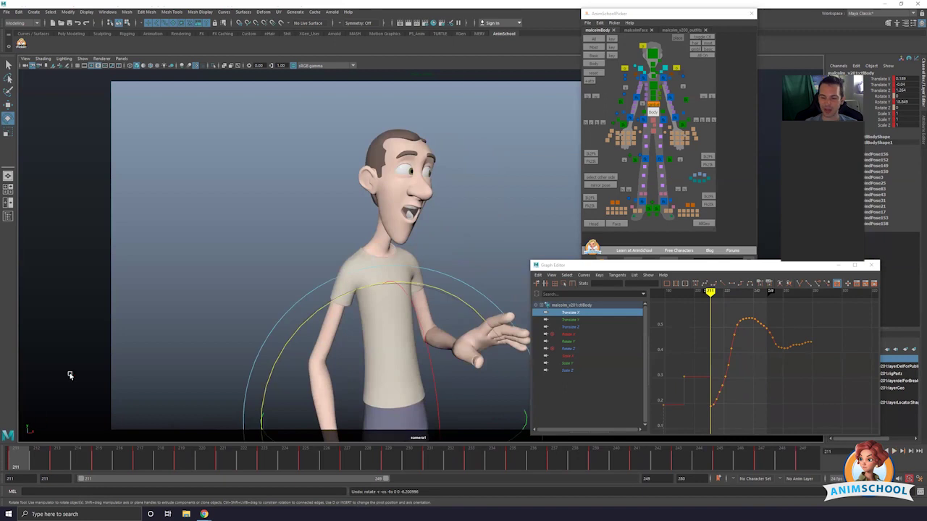
pyautogui.hotkey('alt', 'v')
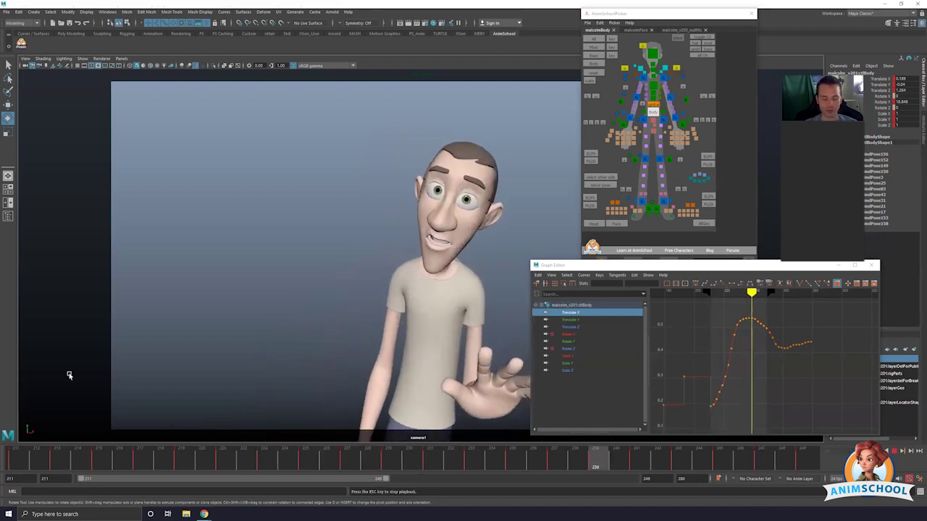
pyautogui.hotkey('alt', 'shift', 'v')
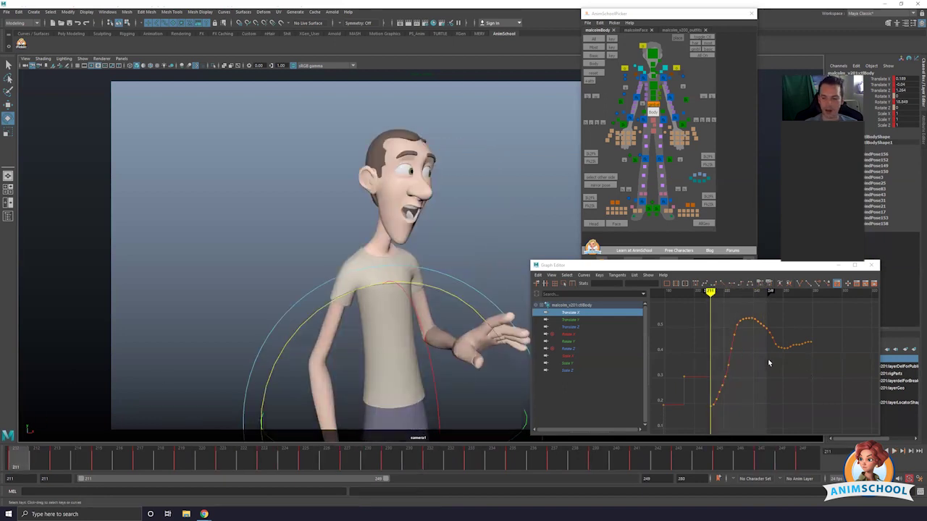
# - Examine the Body control's Translate Y, Translate Z and Rotate Y curves and return to its Translate X curve
pyautogui.click(657, 114)
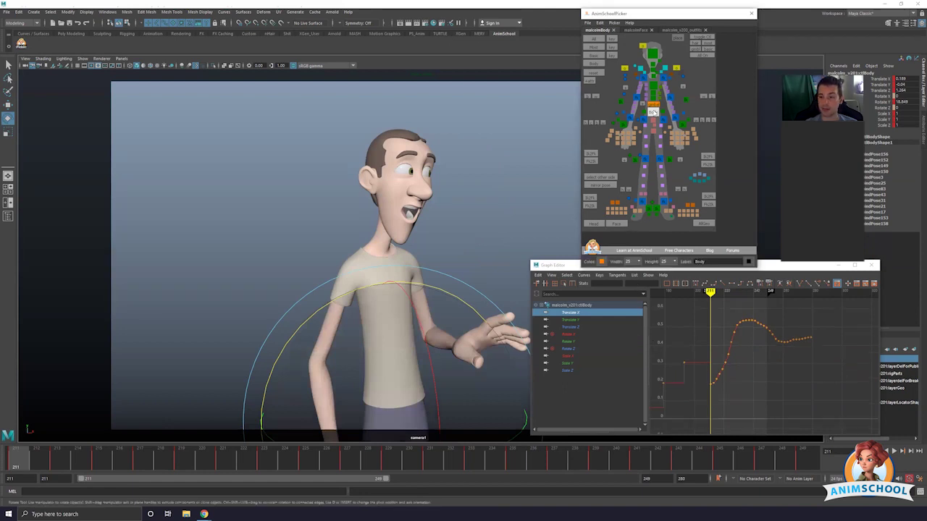
pyautogui.click(580, 317)
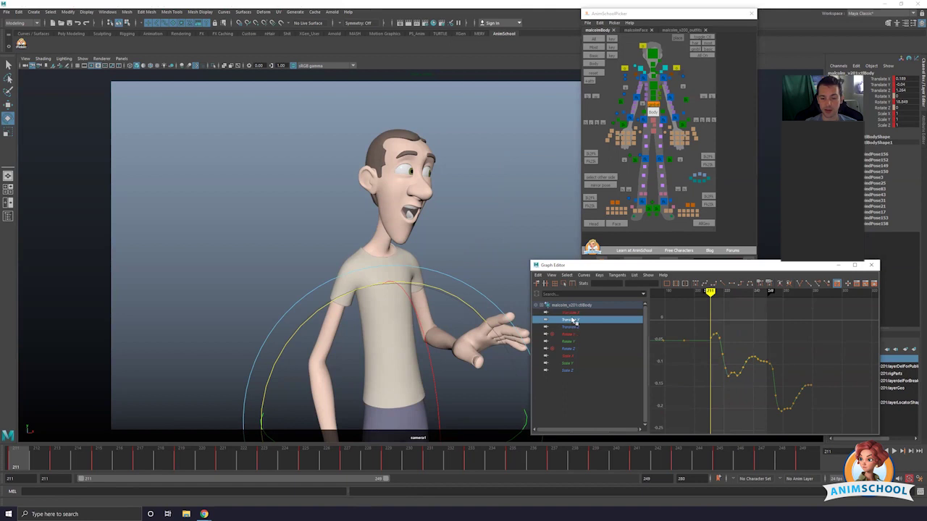
pyautogui.click(573, 326)
pyautogui.click(570, 341)
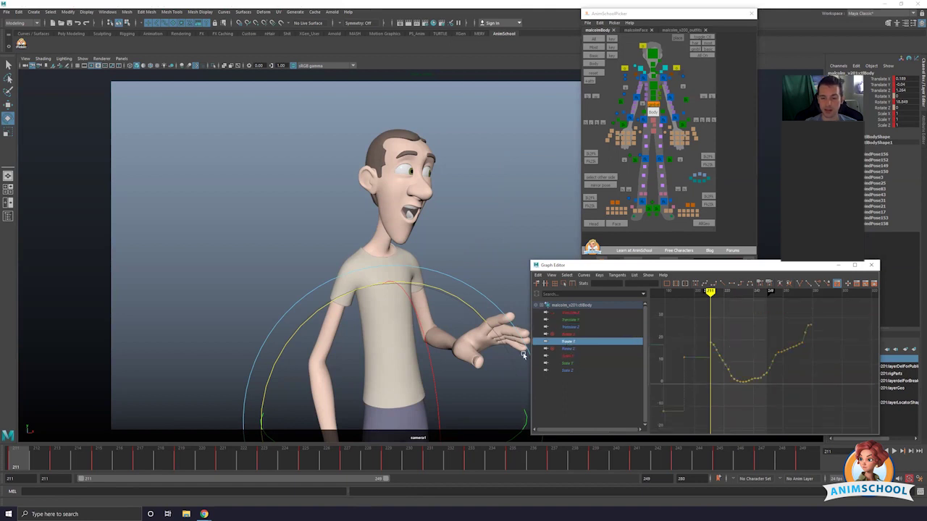
pyautogui.click(575, 315)
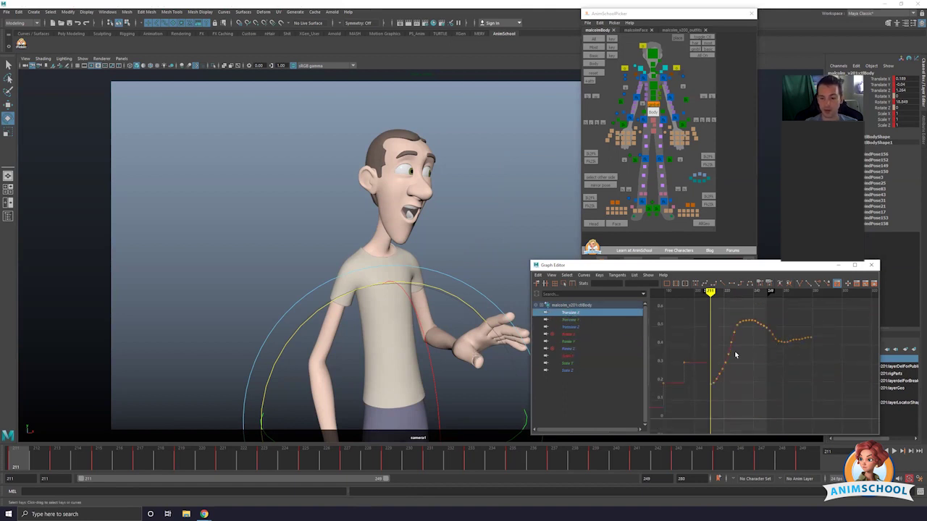
# - Compare the start of the Translate X curve with the motion by playing and scrubbing from frame 211 to frame 217
pyautogui.moveTo(735, 356)
pyautogui.keyDown('alt'); pyautogui.mouseDown(button='middle')
pyautogui.moveTo(749, 360)
pyautogui.moveTo(726, 361)
pyautogui.mouseUp(button='middle'); pyautogui.keyUp('alt')
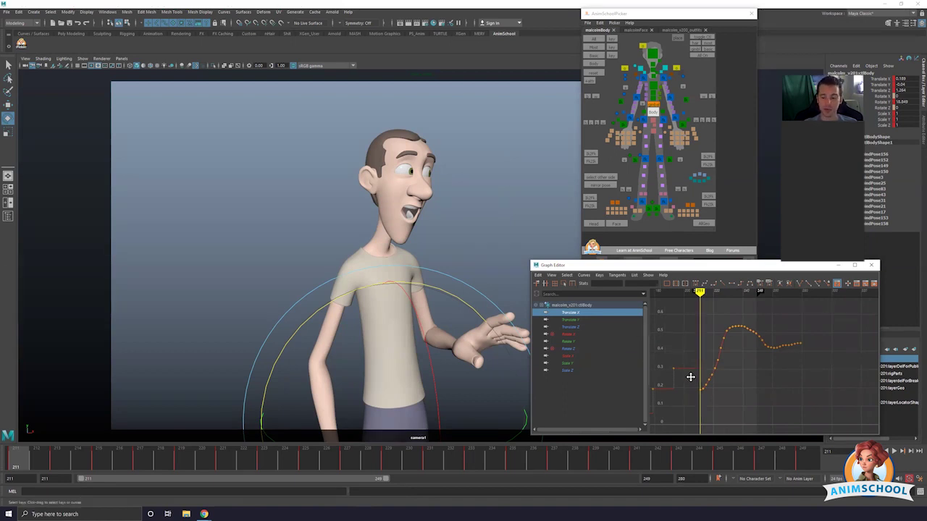
pyautogui.keyDown('alt'); pyautogui.moveTo(689, 371); pyautogui.dragTo(700, 377, button='middle'); pyautogui.keyUp('alt')
pyautogui.keyDown('alt'); pyautogui.moveTo(700, 378); pyautogui.dragTo(707, 377, button='right'); pyautogui.keyUp('alt')
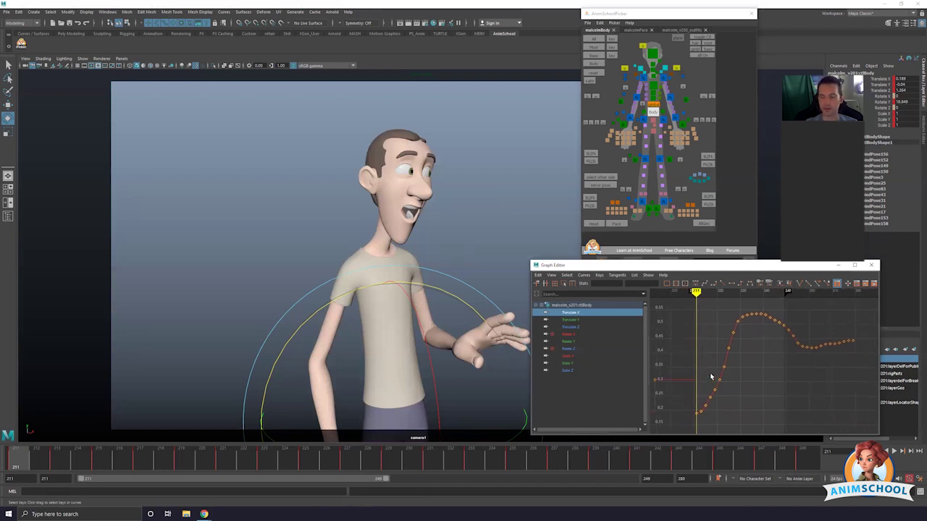
pyautogui.keyDown('alt'); pyautogui.moveTo(714, 389); pyautogui.dragTo(723, 389, button='middle'); pyautogui.keyUp('alt')
pyautogui.scroll(3, 722, 390)
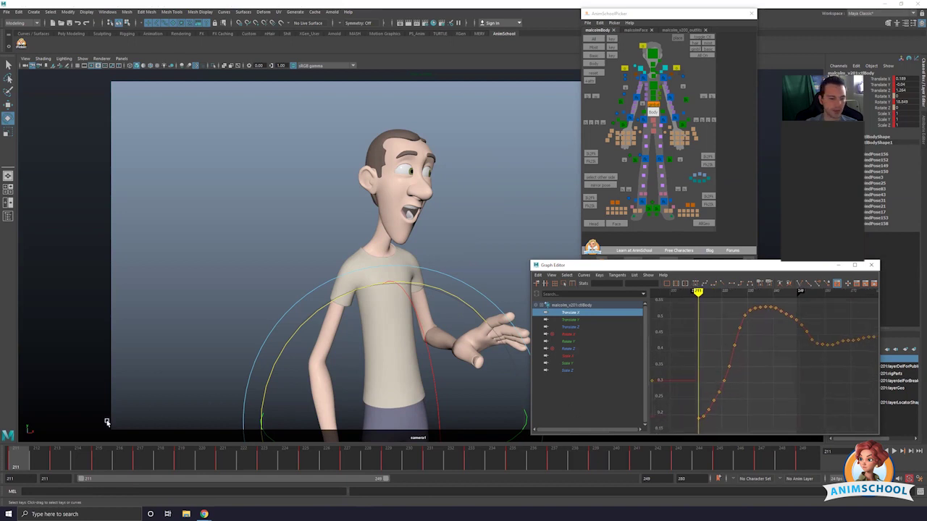
pyautogui.hotkey('alt', 'v')
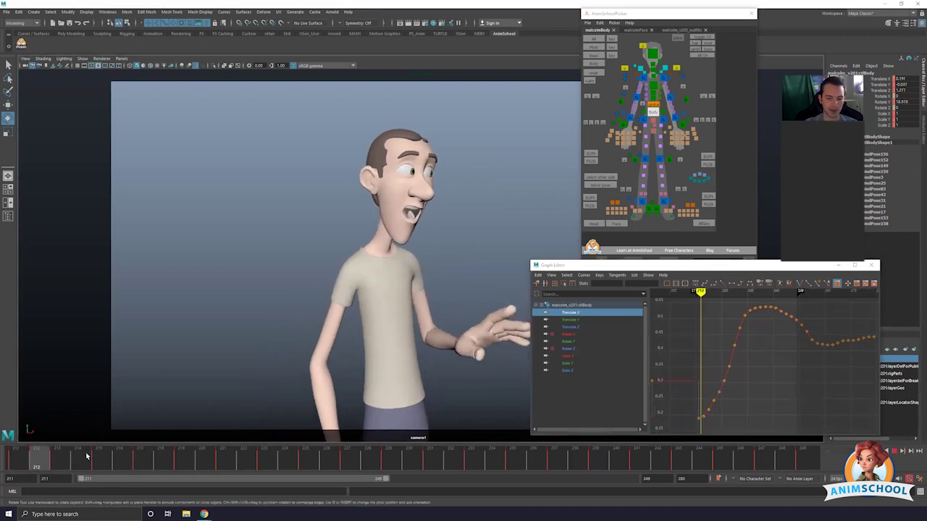
pyautogui.moveTo(105, 455); pyautogui.dragTo(59, 457)
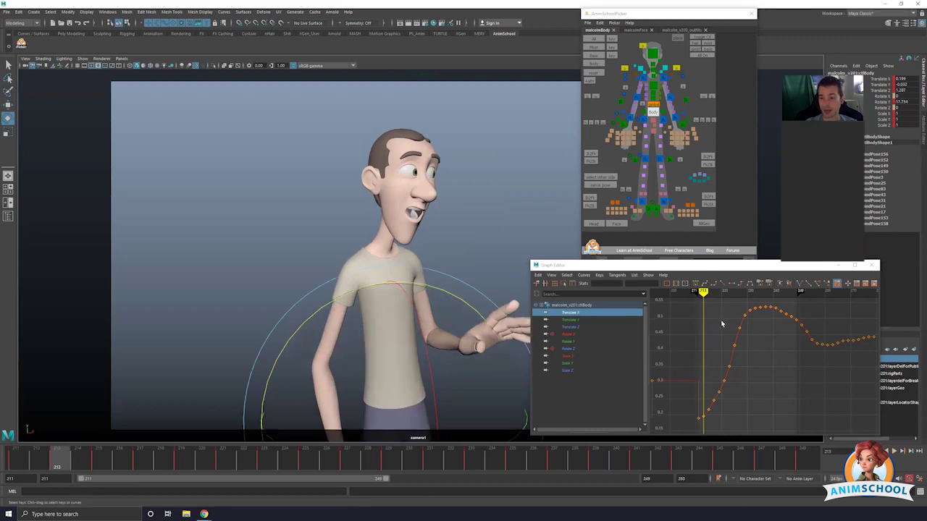
pyautogui.hotkey('alt', 'v')
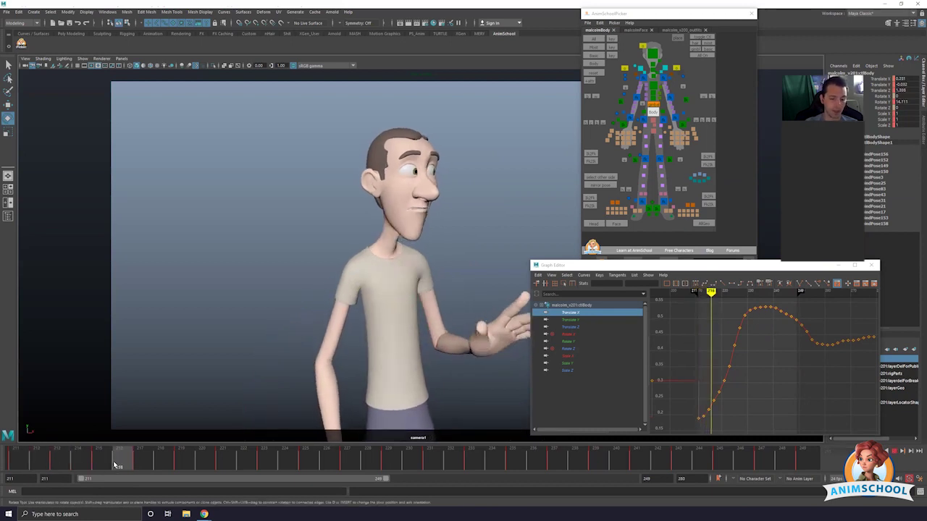
pyautogui.moveTo(114, 465)
pyautogui.mouseDown()
pyautogui.moveTo(470, 463)
pyautogui.moveTo(4, 467)
pyautogui.moveTo(152, 472)
pyautogui.moveTo(143, 471)
pyautogui.mouseUp()
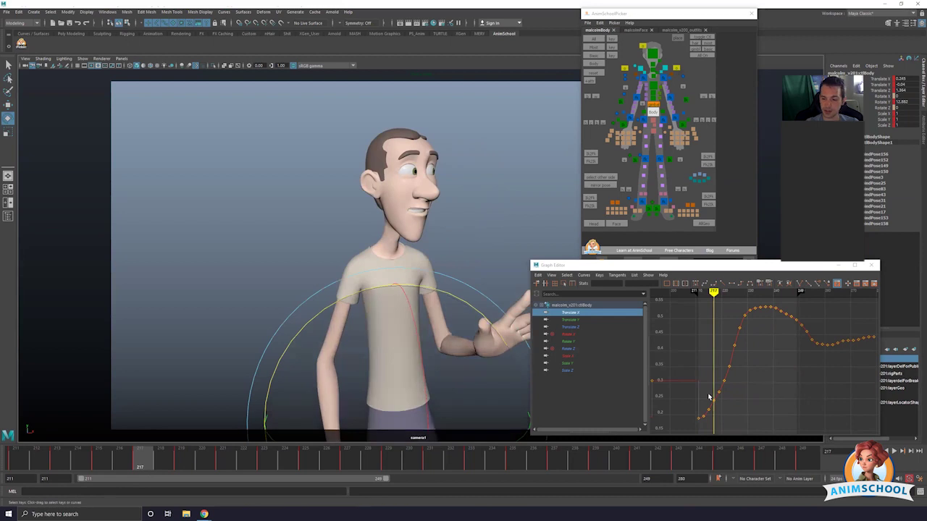
# - Lower the Translate X key at frame 217 to about 0.205 and delete the keys between frames 211 and 217
pyautogui.moveTo(707, 393); pyautogui.dragTo(719, 409)
pyautogui.press('w')
pyautogui.keyDown('shift'); pyautogui.moveTo(714, 375); pyautogui.dragTo(715, 380, button='middle'); pyautogui.keyUp('shift')
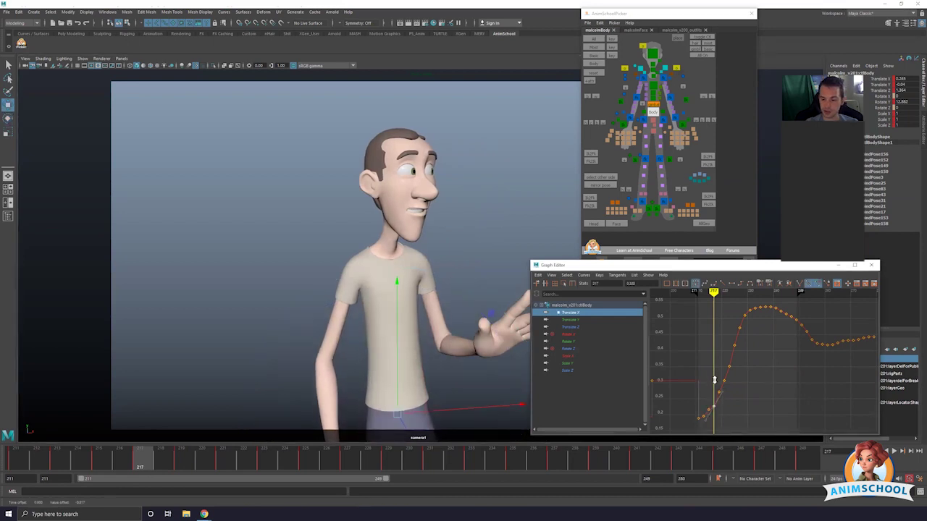
pyautogui.moveTo(702, 398); pyautogui.dragTo(710, 424)
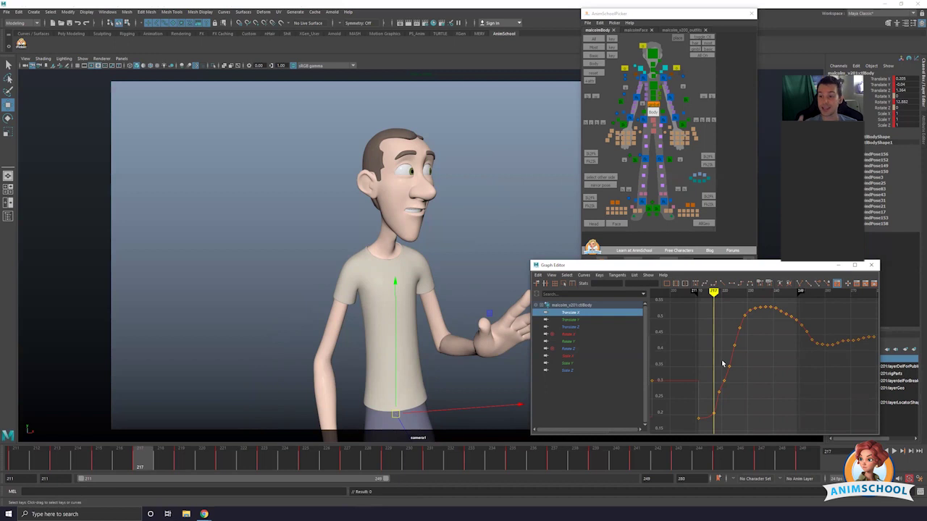
# - Go to frame 225 and delete the Translate X keys between frames 217 and 225
pyautogui.moveTo(23, 463)
pyautogui.mouseDown()
pyautogui.moveTo(100, 479)
pyautogui.moveTo(287, 480)
pyautogui.mouseUp()
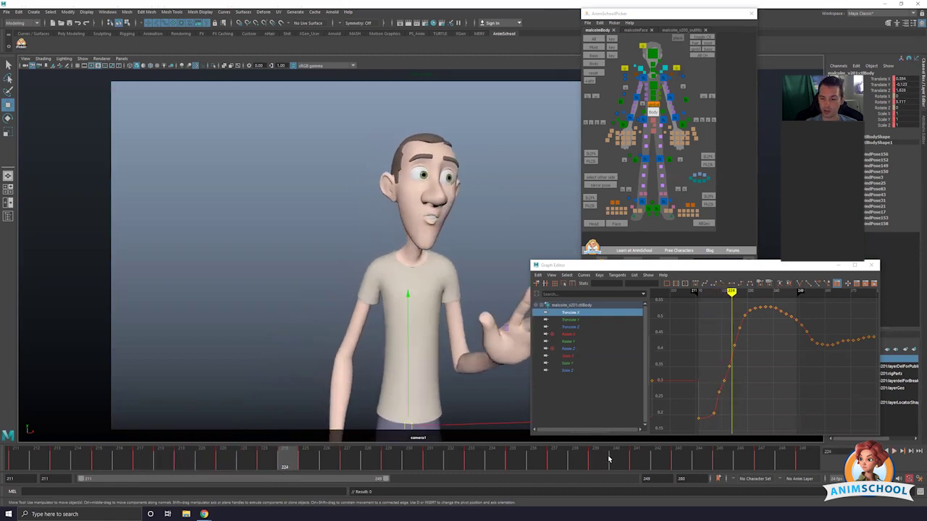
pyautogui.click(304, 464)
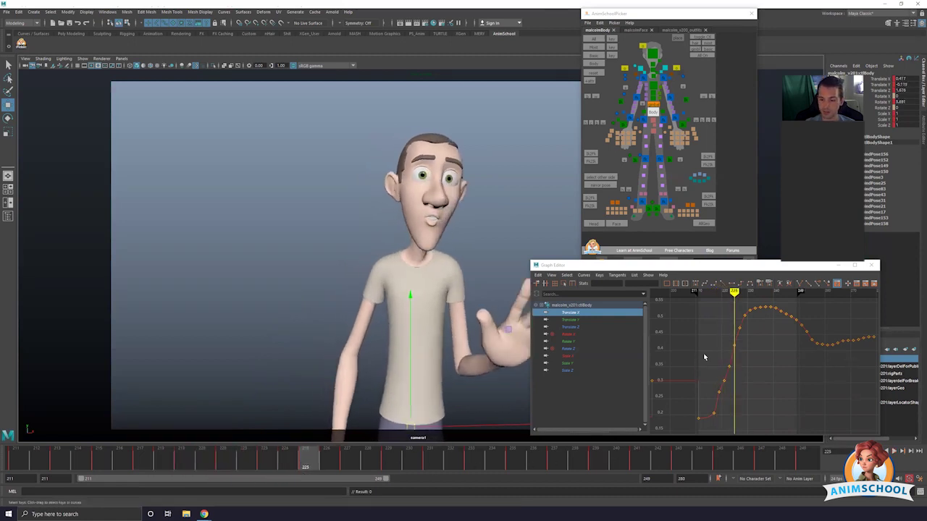
pyautogui.moveTo(706, 357); pyautogui.dragTo(749, 407)
pyautogui.press('Delete')
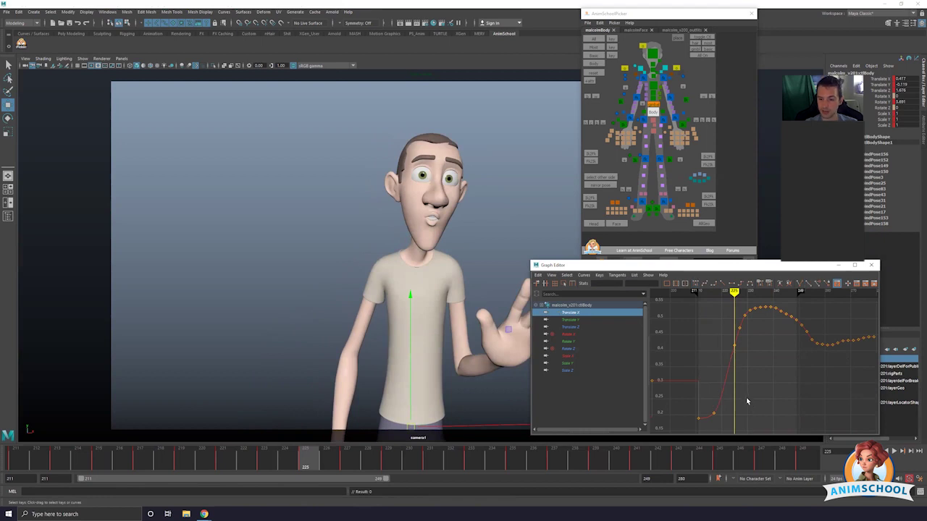
# - Play back the simplified motion and scrub through the move, stopping at frame 235
pyautogui.hotkey('alt', 'v')
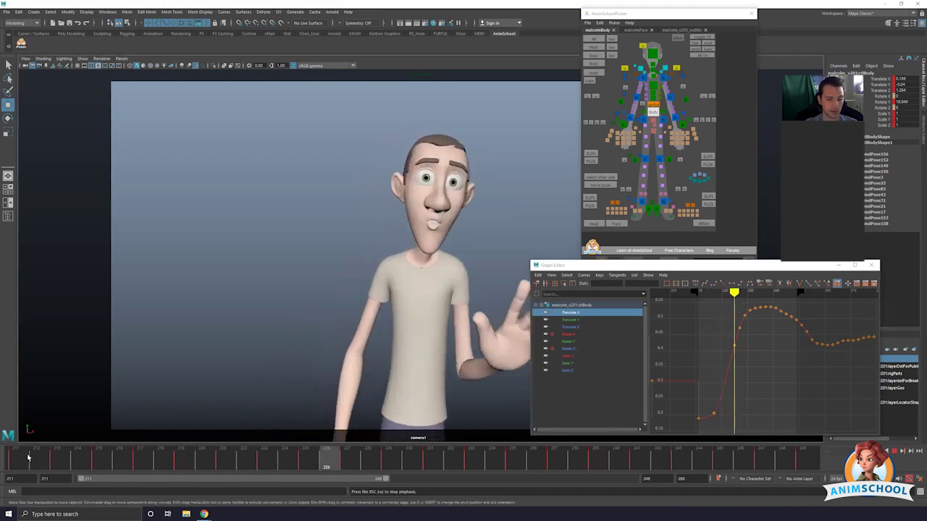
pyautogui.moveTo(105, 456); pyautogui.dragTo(430, 463)
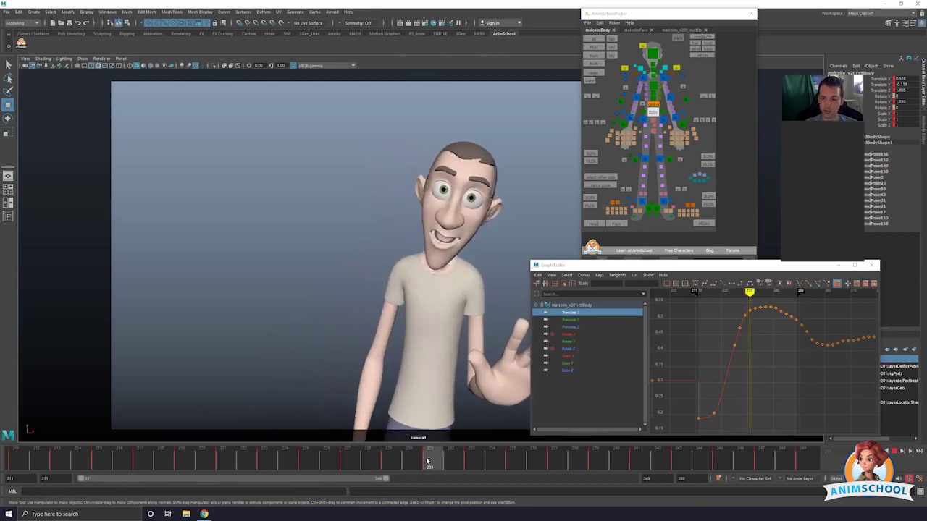
pyautogui.moveTo(756, 319)
pyautogui.keyDown('alt'); pyautogui.mouseDown(button='middle')
pyautogui.moveTo(750, 305)
pyautogui.moveTo(751, 316)
pyautogui.mouseUp(button='middle'); pyautogui.keyUp('alt')
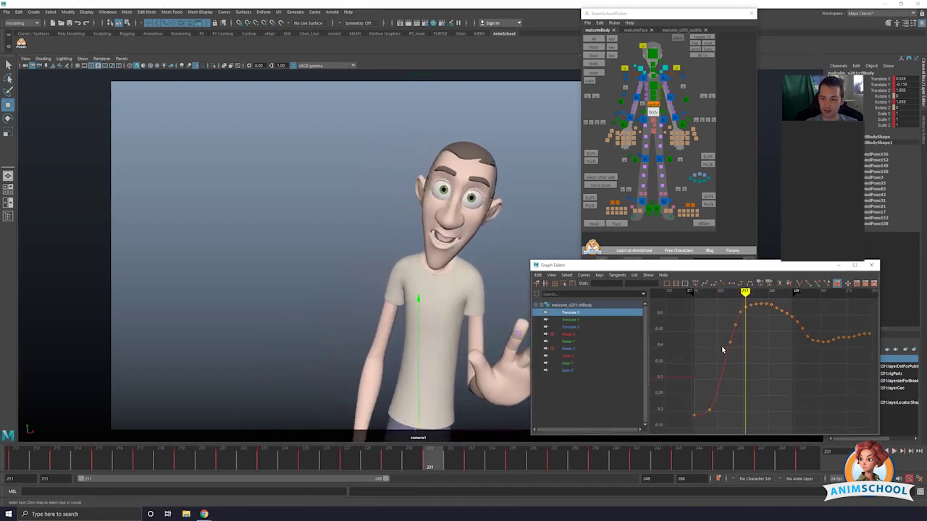
pyautogui.click(302, 461)
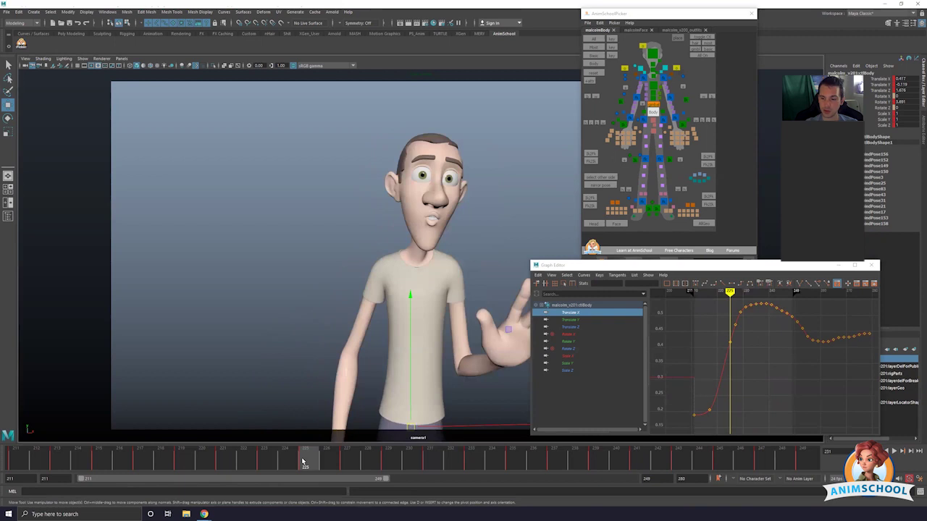
pyautogui.moveTo(311, 461); pyautogui.dragTo(513, 462)
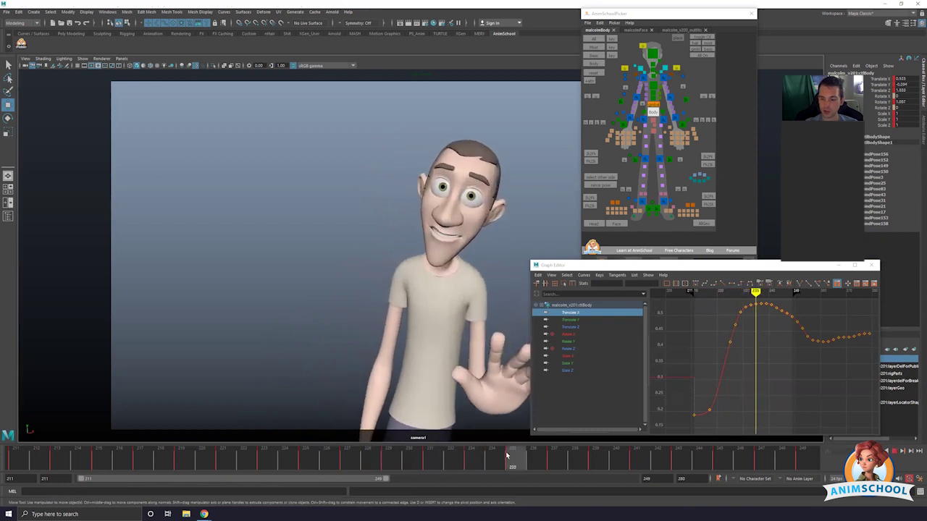
# - Raise the Translate X keys at frames 235 and 237 to about 0.56 and lift the frame 233 key into the arc
pyautogui.keyDown('alt'); pyautogui.moveTo(750, 312); pyautogui.dragTo(740, 339, button='middle'); pyautogui.keyUp('alt')
pyautogui.moveTo(743, 324); pyautogui.dragTo(756, 337)
pyautogui.keyDown('shift'); pyautogui.moveTo(749, 336); pyautogui.dragTo(748, 327, button='middle'); pyautogui.keyUp('shift')
pyautogui.click(719, 350)
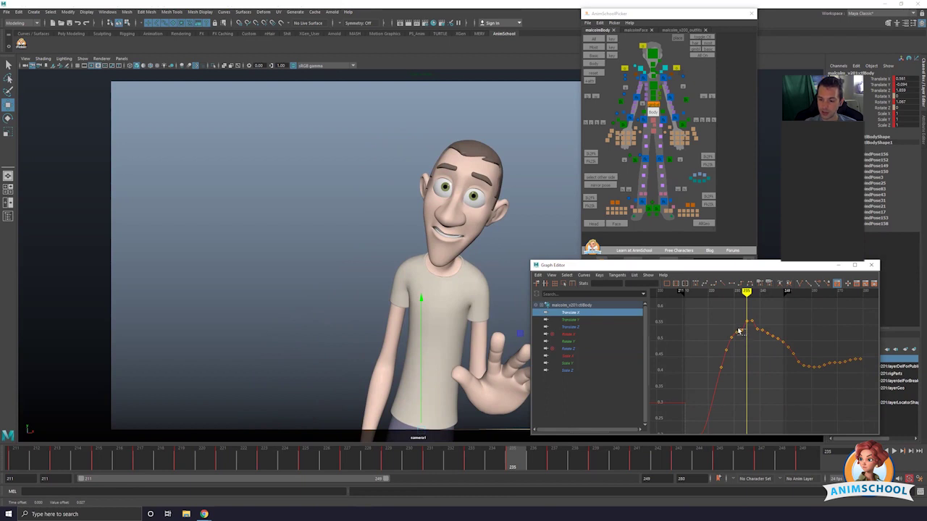
pyautogui.click(740, 330)
pyautogui.keyDown('shift'); pyautogui.moveTo(741, 331); pyautogui.dragTo(743, 327, button='middle'); pyautogui.keyUp('shift')
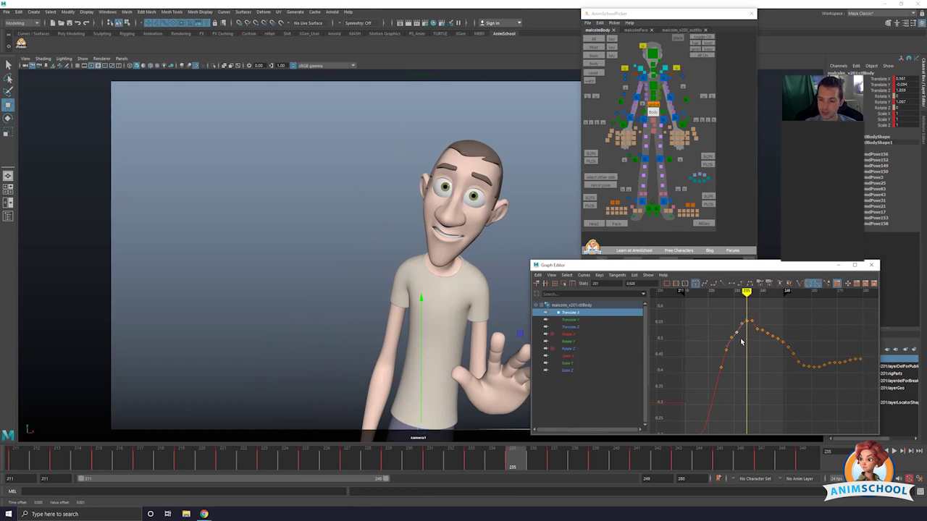
# - Delete the Translate X keys between frames 225 and 233
pyautogui.click(739, 330)
pyautogui.click(743, 323)
pyautogui.click(719, 335)
pyautogui.moveTo(730, 336); pyautogui.dragTo(740, 348)
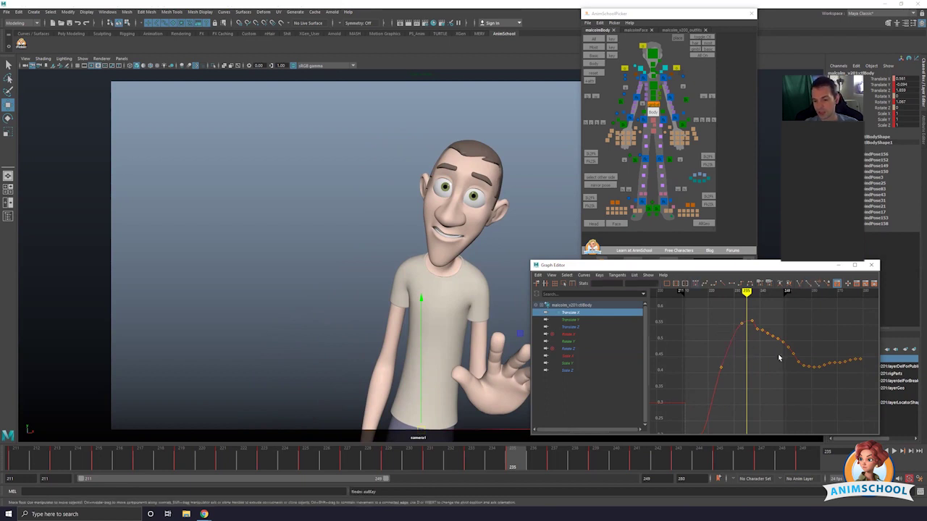
# - Compare the Translate X curve with and without the keys at frames 227 and 229, ending with their deletion undone
pyautogui.hotkey('ctrl', 'z')
pyautogui.hotkey('ctrl', 'y')
pyautogui.hotkey('ctrl', 'z')
pyautogui.hotkey('ctrl', 'y')
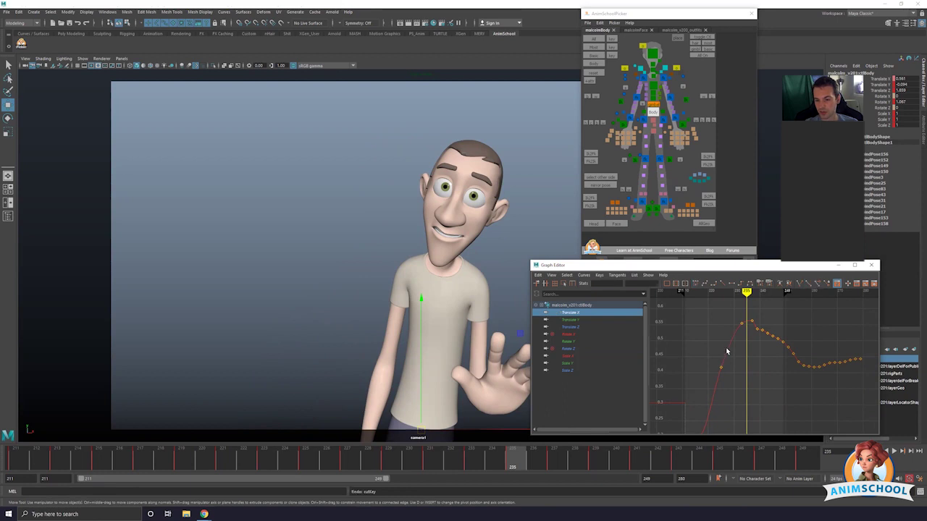
pyautogui.hotkey('ctrl', 'z')
pyautogui.click(703, 348)
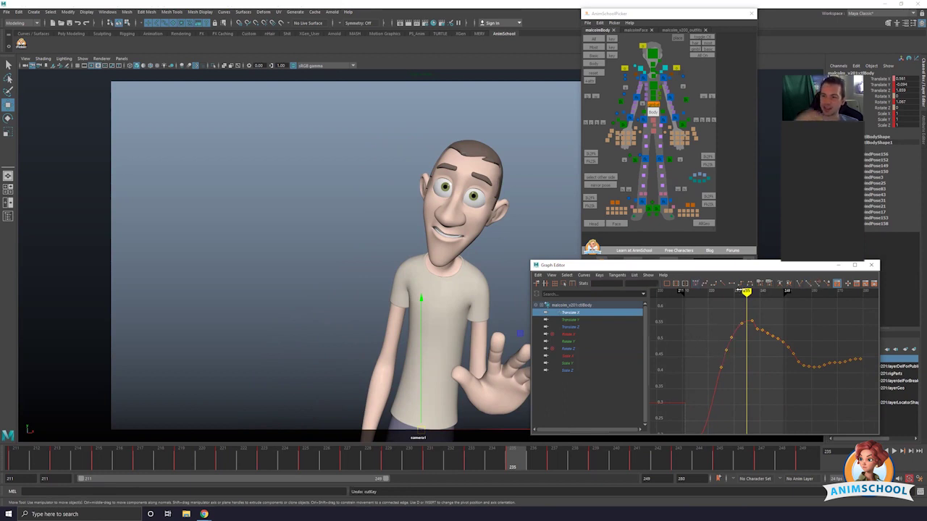
pyautogui.moveTo(715, 330); pyautogui.dragTo(746, 362)
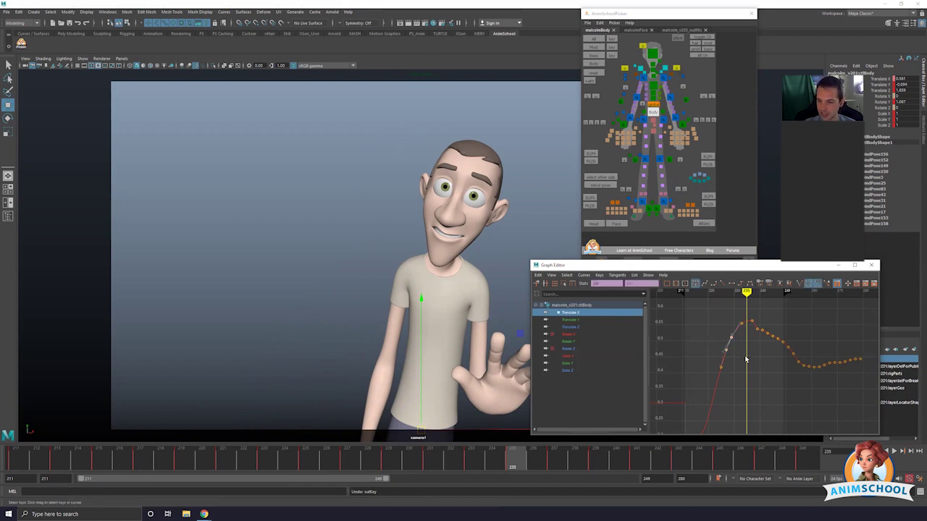
pyautogui.press('Delete')
pyautogui.keyDown('alt'); pyautogui.moveTo(782, 390); pyautogui.dragTo(741, 389, button='right'); pyautogui.keyUp('alt')
pyautogui.scroll(2, 745, 389)
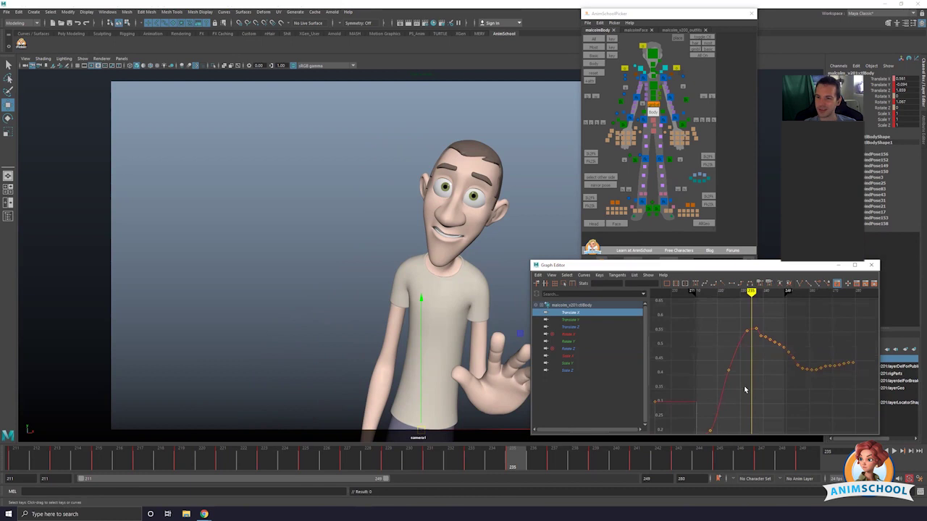
pyautogui.hotkey('ctrl', 'z')
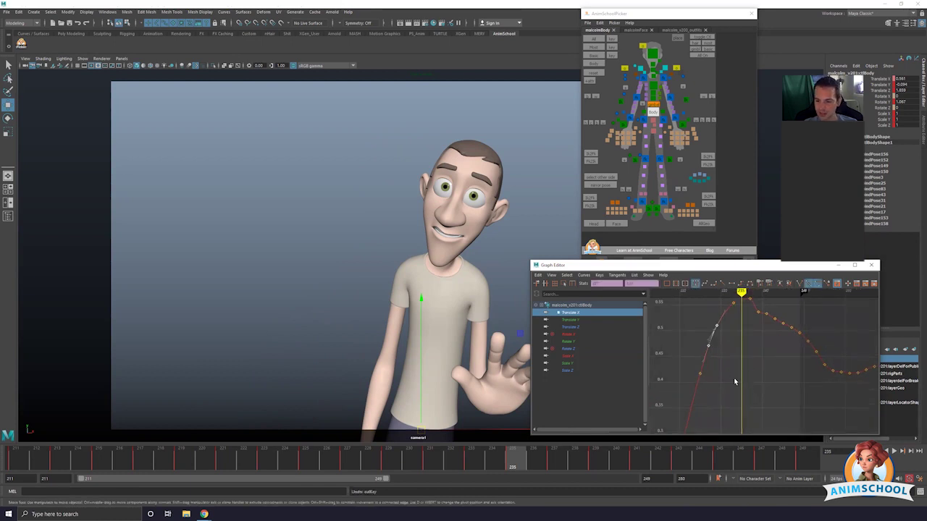
# - Delete the Translate X keys at frames 227 and 229 again
pyautogui.click(740, 379)
pyautogui.keyDown('alt'); pyautogui.moveTo(811, 375); pyautogui.dragTo(729, 404, button='right'); pyautogui.keyUp('alt')
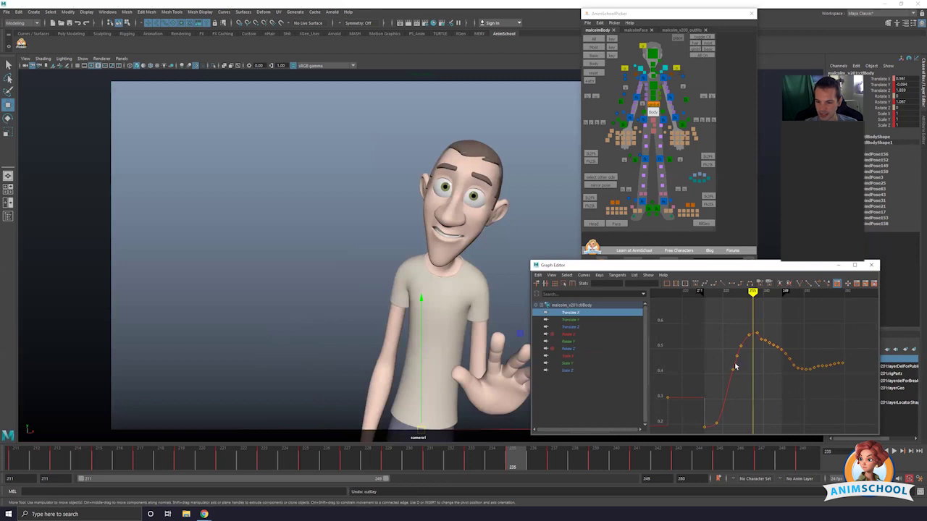
pyautogui.moveTo(728, 338); pyautogui.dragTo(747, 367)
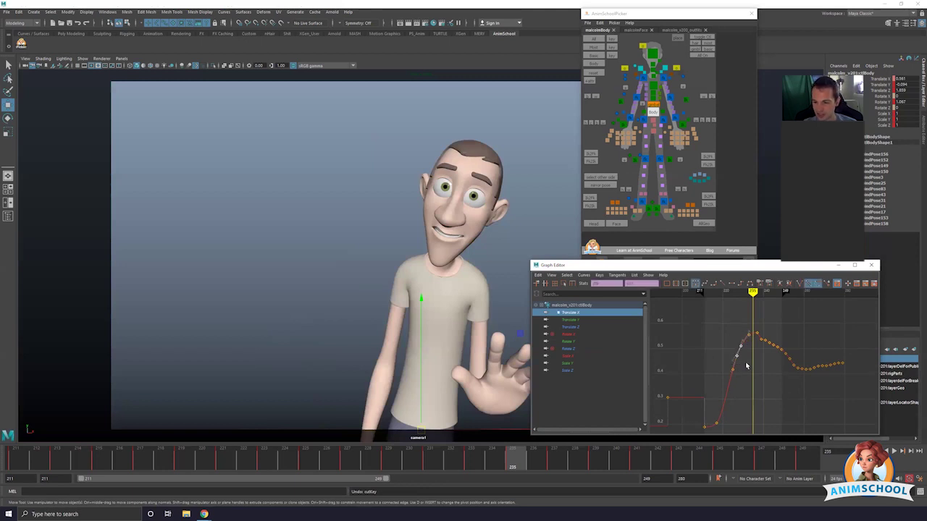
pyautogui.press('Delete')
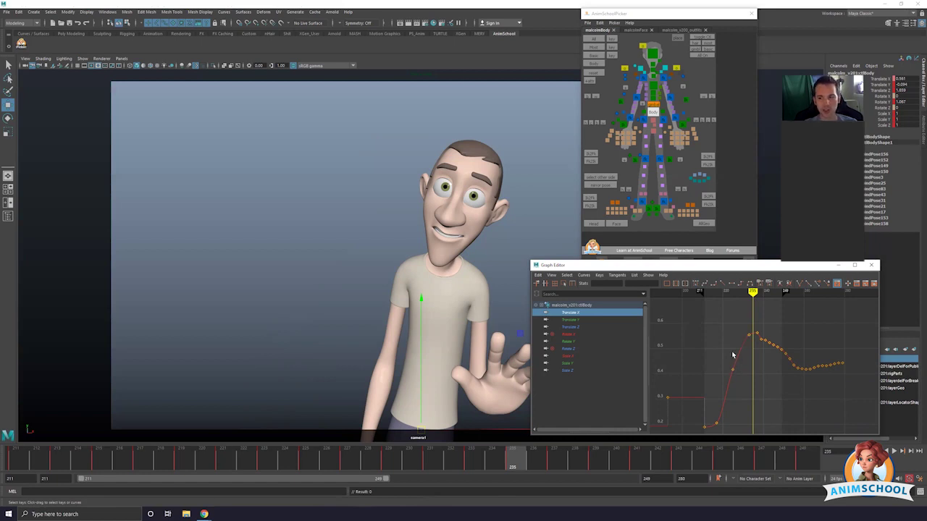
# - Undo the deletion of the Translate X keys at frames 227 and 229 and scrub the animation to frame 242
pyautogui.hotkey('ctrl', 'z')
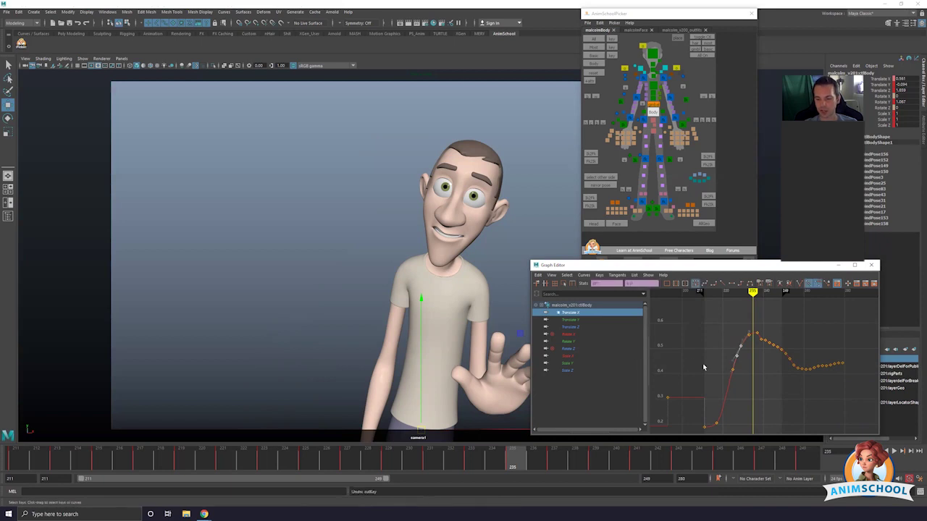
pyautogui.click(750, 357)
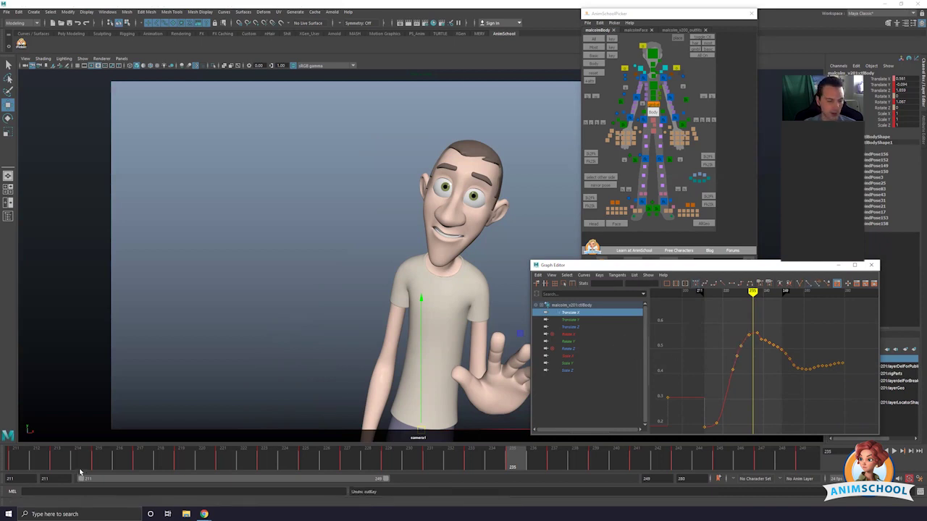
pyautogui.moveTo(107, 462); pyautogui.dragTo(666, 467)
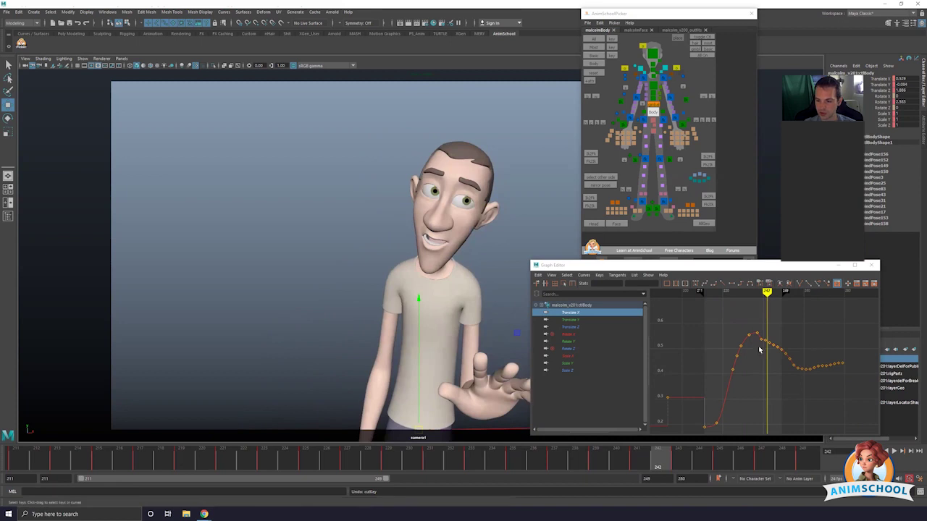
# - Raise the Translate X keys at frames 241 and 243 toward the peak and delete the key at frame 239
pyautogui.keyDown('alt'); pyautogui.moveTo(759, 350); pyautogui.dragTo(681, 386, button='middle'); pyautogui.keyUp('alt')
pyautogui.keyDown('alt'); pyautogui.moveTo(681, 386); pyautogui.dragTo(722, 371, button='right'); pyautogui.keyUp('alt')
pyautogui.keyDown('alt'); pyautogui.moveTo(694, 373); pyautogui.dragTo(774, 345, button='middle'); pyautogui.keyUp('alt')
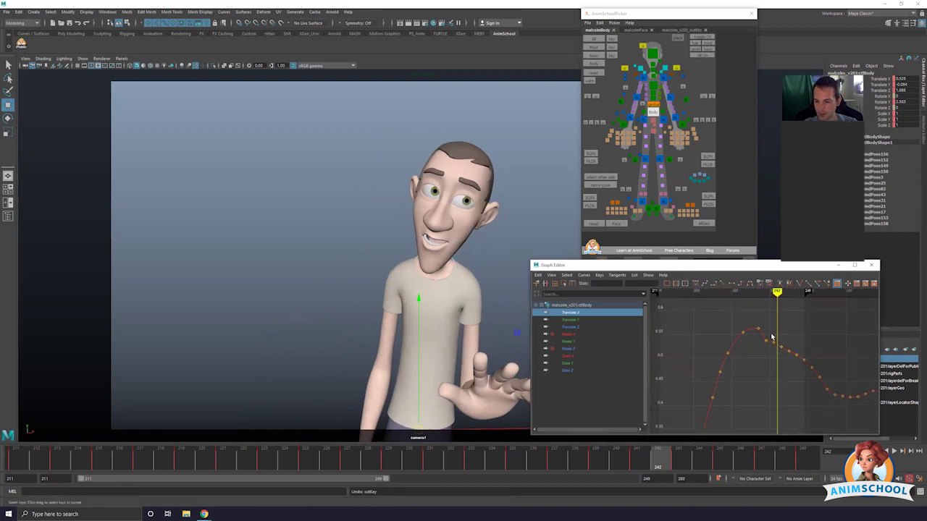
pyautogui.moveTo(772, 339); pyautogui.dragTo(783, 356)
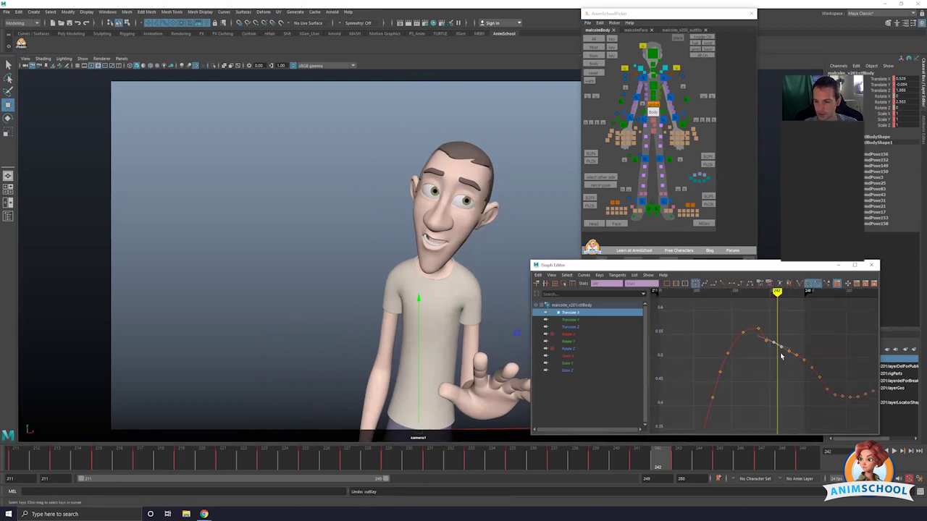
pyautogui.keyDown('shift'); pyautogui.moveTo(781, 354); pyautogui.dragTo(781, 344, button='middle'); pyautogui.keyUp('shift')
pyautogui.click(761, 346)
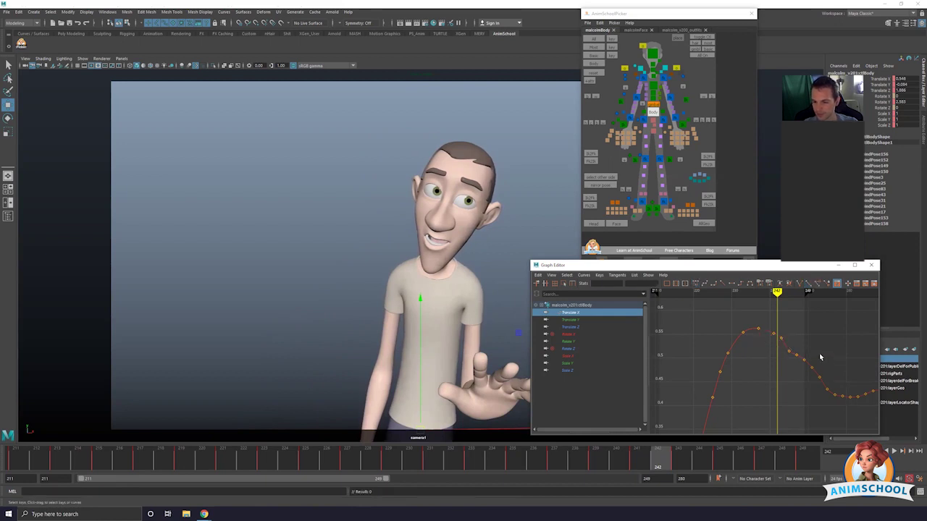
# - Extend the playback range to end at frame 255 and play back the animation
pyautogui.keyDown('alt'); pyautogui.moveTo(821, 355); pyautogui.dragTo(774, 339, button='middle'); pyautogui.keyUp('alt')
pyautogui.click(776, 463)
pyautogui.moveTo(777, 463); pyautogui.dragTo(827, 465)
pyautogui.moveTo(390, 480); pyautogui.dragTo(430, 482)
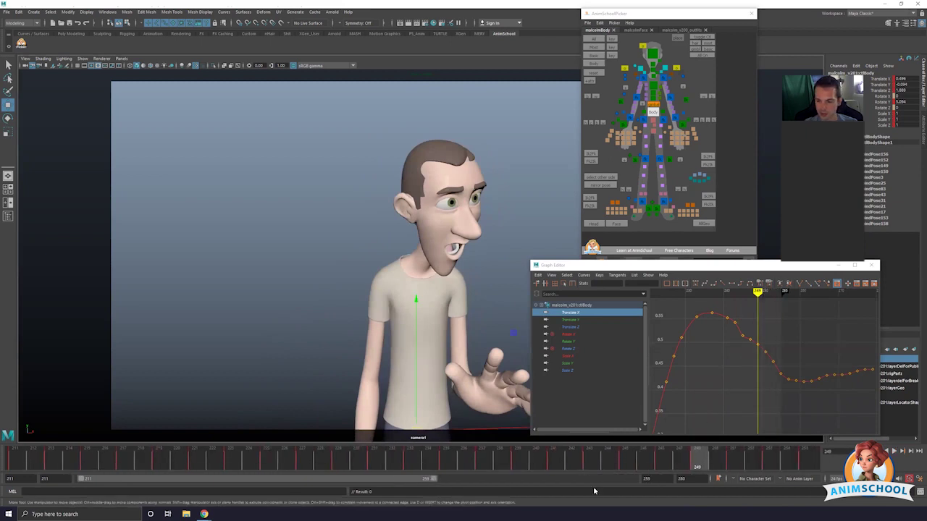
pyautogui.hotkey('alt', 'v')
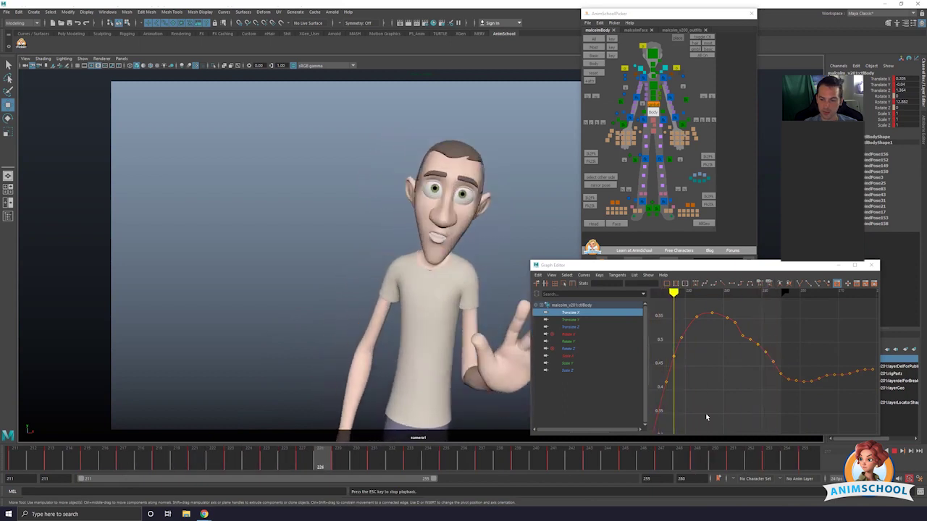
pyautogui.press('Escape')
# - Smooth the Translate X descent by deleting the frame 243 key, lowering the frame 241 key slightly and raising the frame 245 key
pyautogui.moveTo(340, 467); pyautogui.dragTo(586, 481)
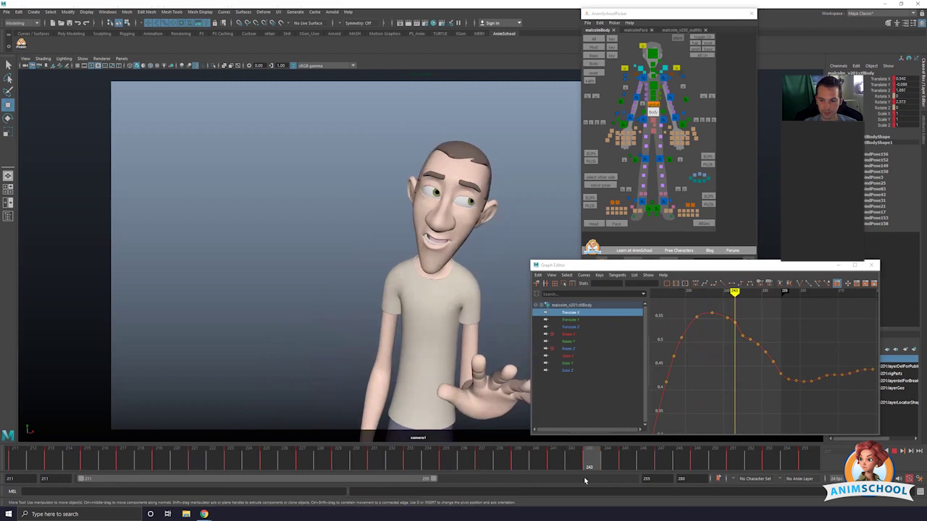
pyautogui.moveTo(722, 308); pyautogui.dragTo(739, 327)
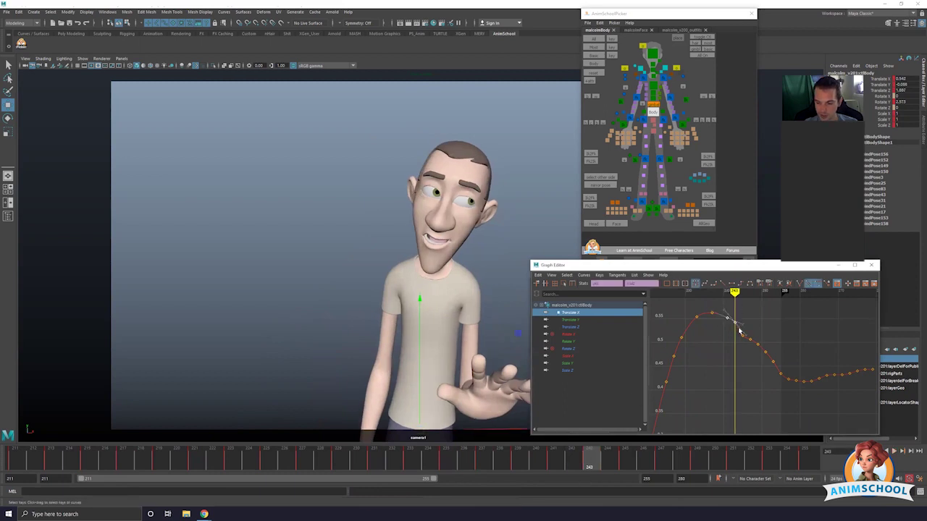
pyautogui.click(737, 321)
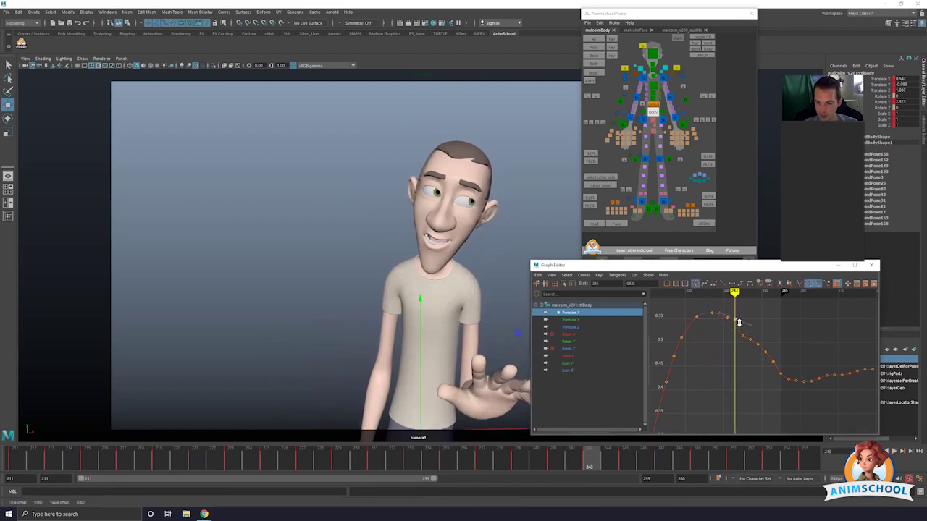
pyautogui.moveTo(739, 322); pyautogui.dragTo(747, 330)
pyautogui.click(730, 328)
pyautogui.keyDown('shift'); pyautogui.moveTo(748, 310); pyautogui.dragTo(747, 315, button='middle'); pyautogui.keyUp('shift')
pyautogui.click(746, 369)
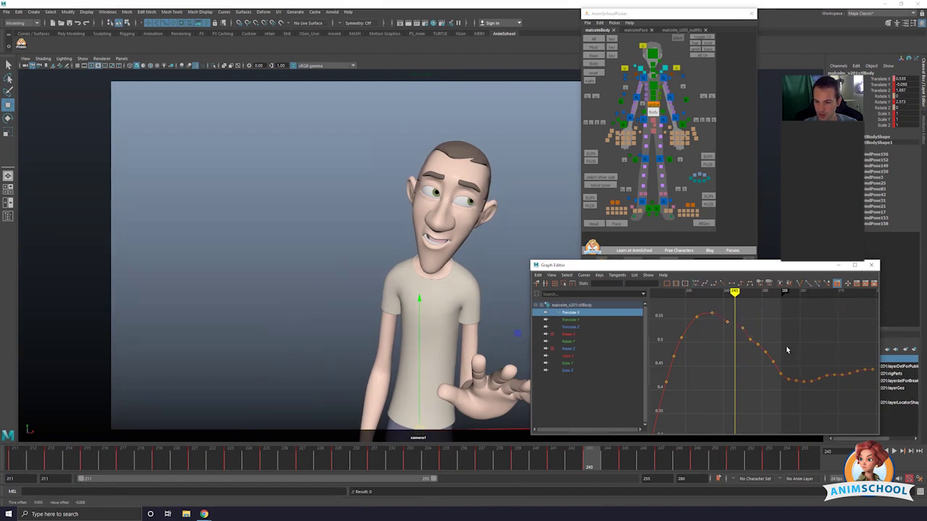
# - Delete the Translate X keys from frame 247 through 255 and play back the motion
pyautogui.moveTo(710, 334); pyautogui.dragTo(789, 377)
pyautogui.press('Delete')
pyautogui.hotkey('alt', 'v')
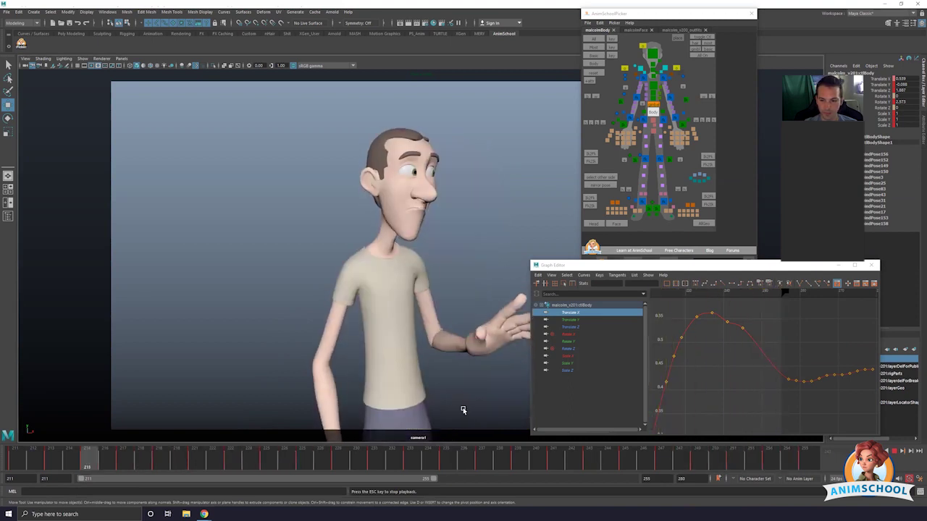
pyautogui.press('Escape')
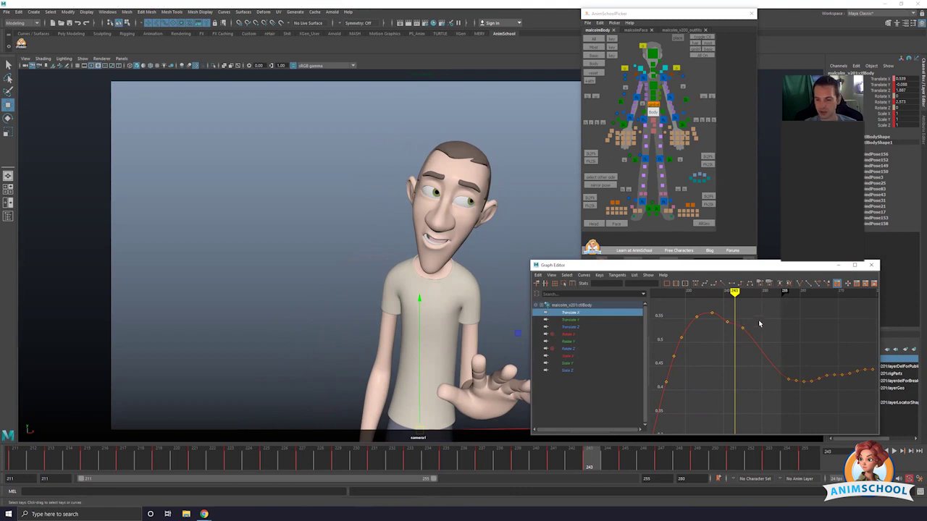
# - Delete the Translate X keys at frames 241 and 245 and play back the simplified descent
pyautogui.moveTo(759, 324); pyautogui.dragTo(710, 366)
pyautogui.press('Delete')
pyautogui.press('a')
pyautogui.keyDown('alt'); pyautogui.moveTo(772, 336); pyautogui.dragTo(690, 357, button='middle'); pyautogui.keyUp('alt')
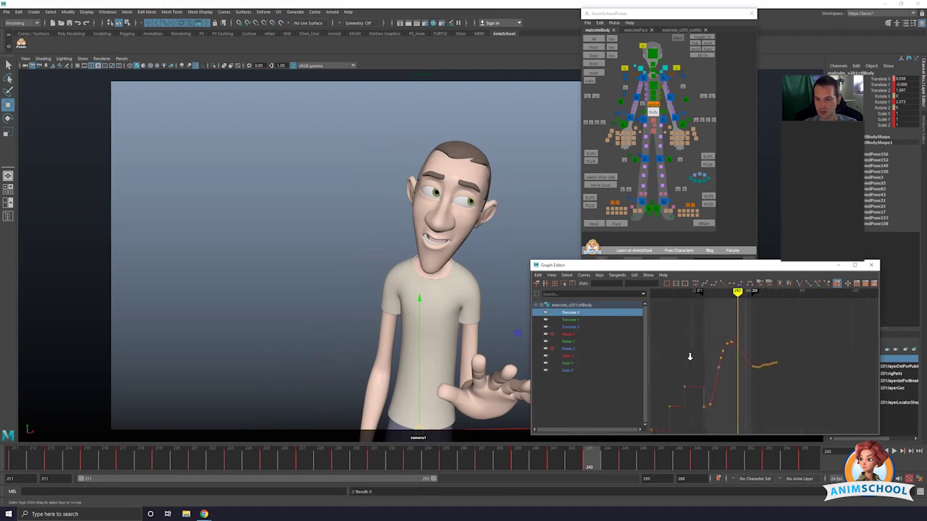
pyautogui.keyDown('alt'); pyautogui.moveTo(690, 357); pyautogui.dragTo(664, 447, button='right'); pyautogui.keyUp('alt')
pyautogui.hotkey('alt', 'v')
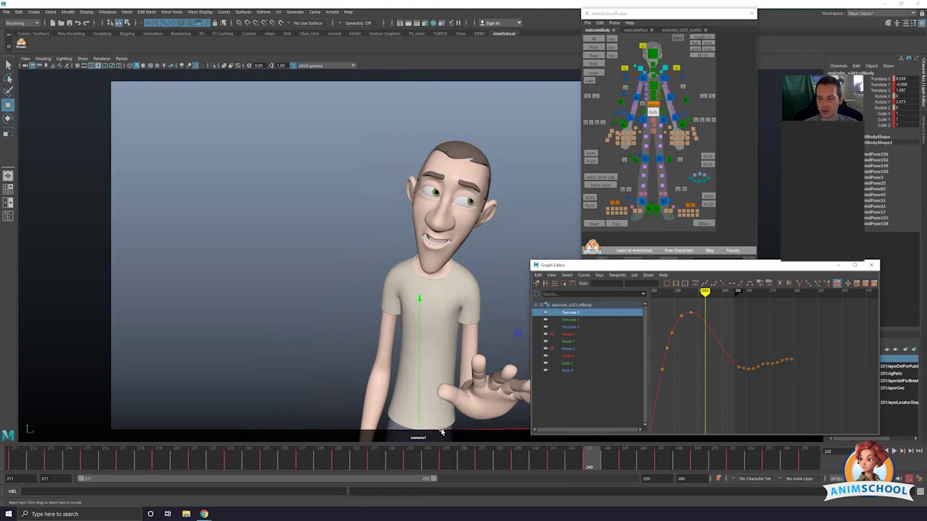
# - Try the Translate X curve without the frame 233 key, and separately without the keys at frames 227 and 229
pyautogui.press('a')
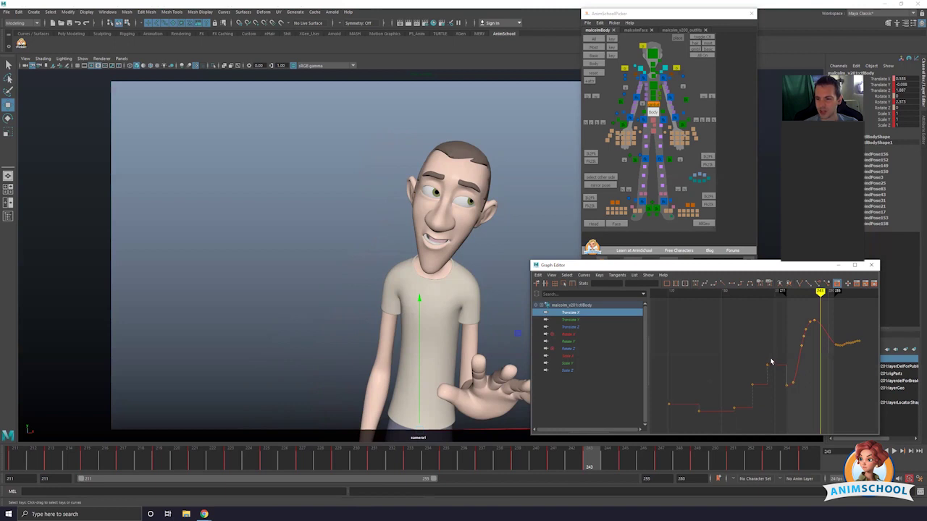
pyautogui.keyDown('alt'); pyautogui.moveTo(772, 363); pyautogui.dragTo(700, 372, button='middle'); pyautogui.keyUp('alt')
pyautogui.scroll(5, 701, 372)
pyautogui.scroll(-2, 703, 370)
pyautogui.scroll(3, 706, 368)
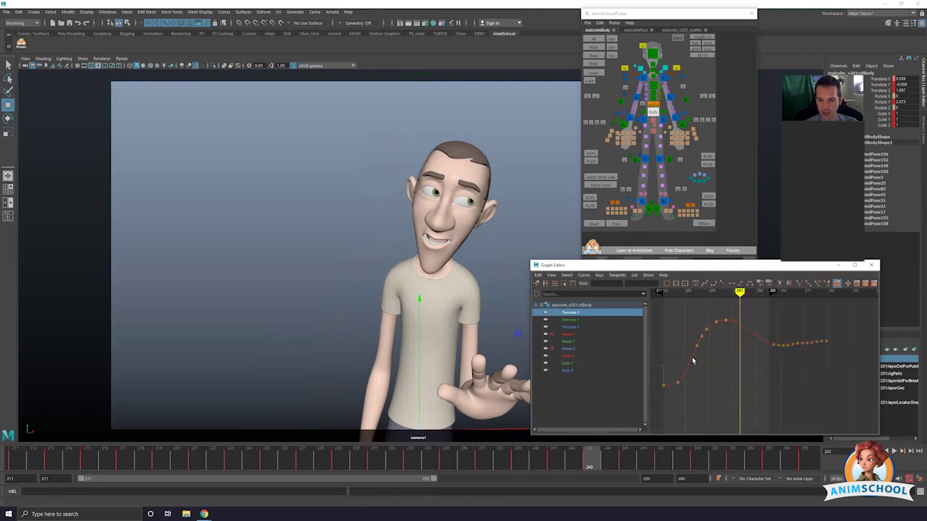
pyautogui.keyDown('alt'); pyautogui.moveTo(712, 356); pyautogui.dragTo(738, 367, button='middle'); pyautogui.keyUp('alt')
pyautogui.scroll(2, 754, 381)
pyautogui.scroll(2, 743, 366)
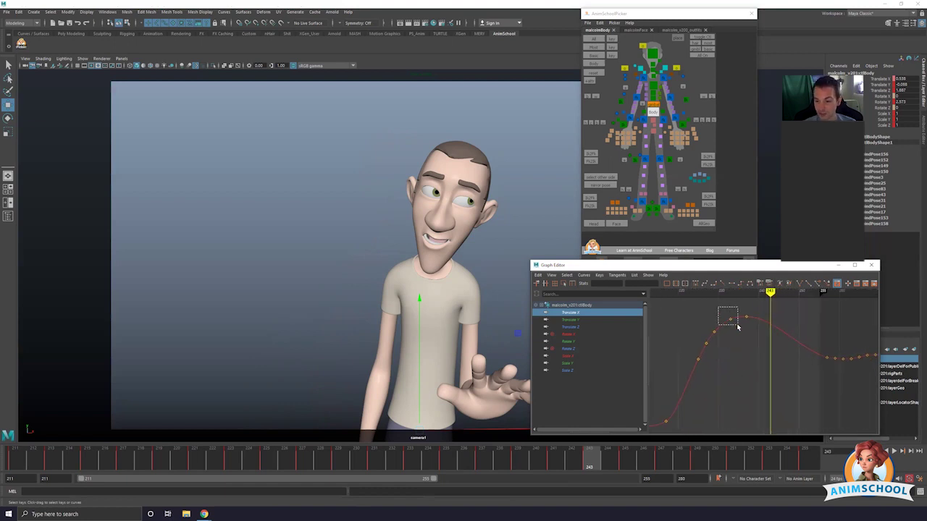
pyautogui.moveTo(738, 327); pyautogui.dragTo(736, 326)
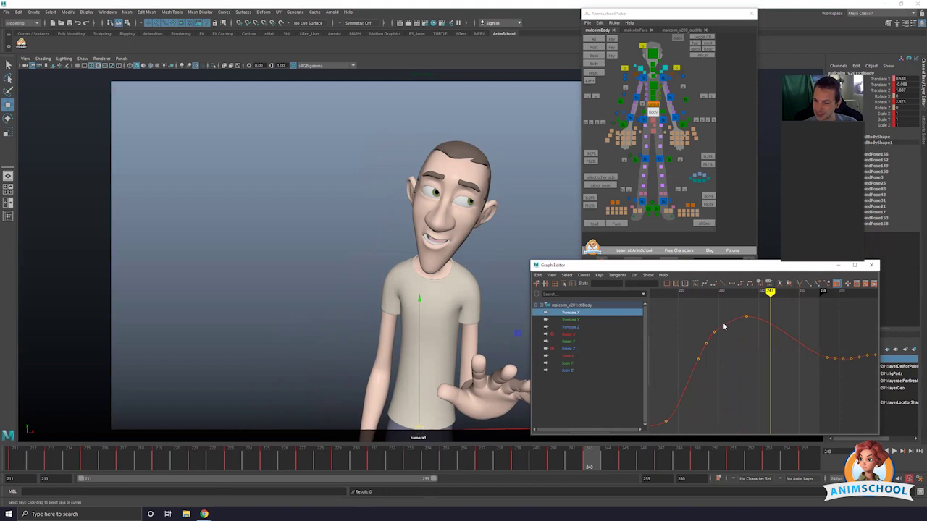
pyautogui.moveTo(700, 321); pyautogui.dragTo(719, 357)
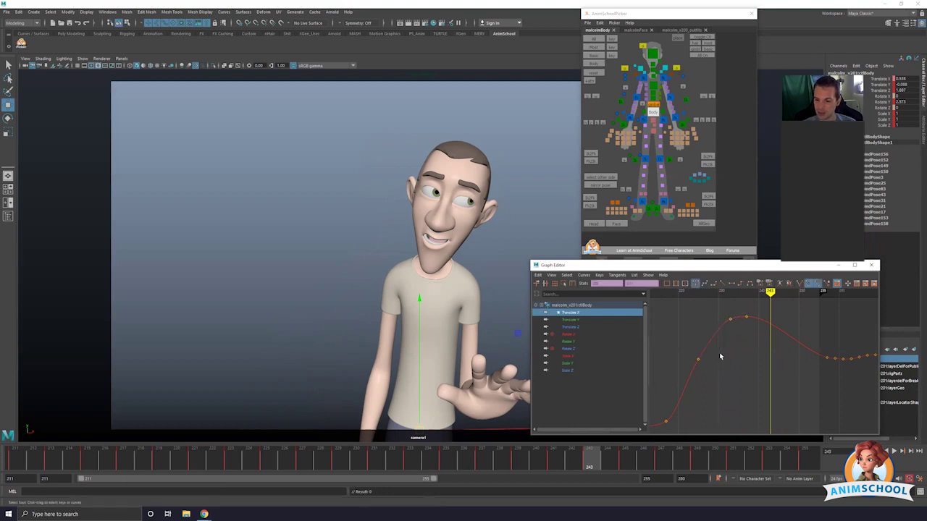
# - Compare the Translate X curve with and without the keys at frames 225, 227 and 229, ending with them deleted
pyautogui.moveTo(678, 323); pyautogui.dragTo(722, 375)
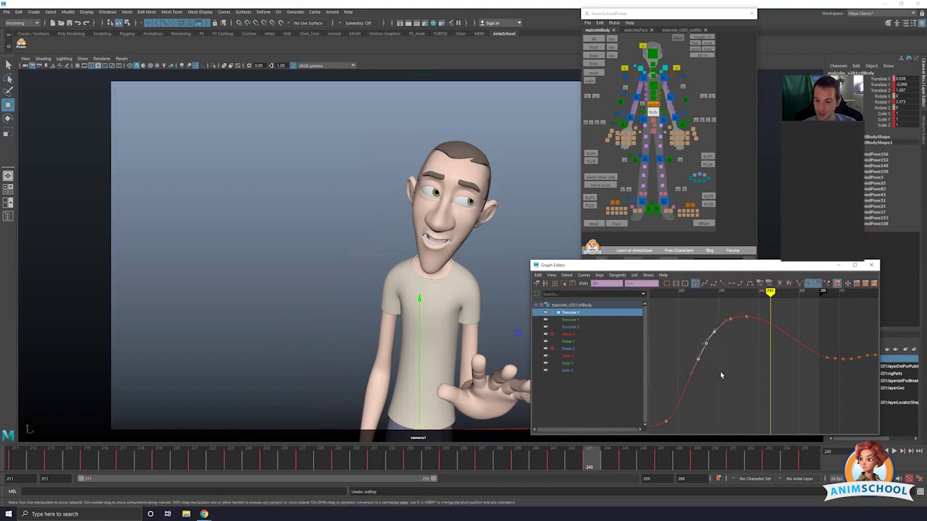
pyautogui.click(720, 374)
pyautogui.hotkey('ctrl', 'z')
pyautogui.hotkey('shift', 'z')
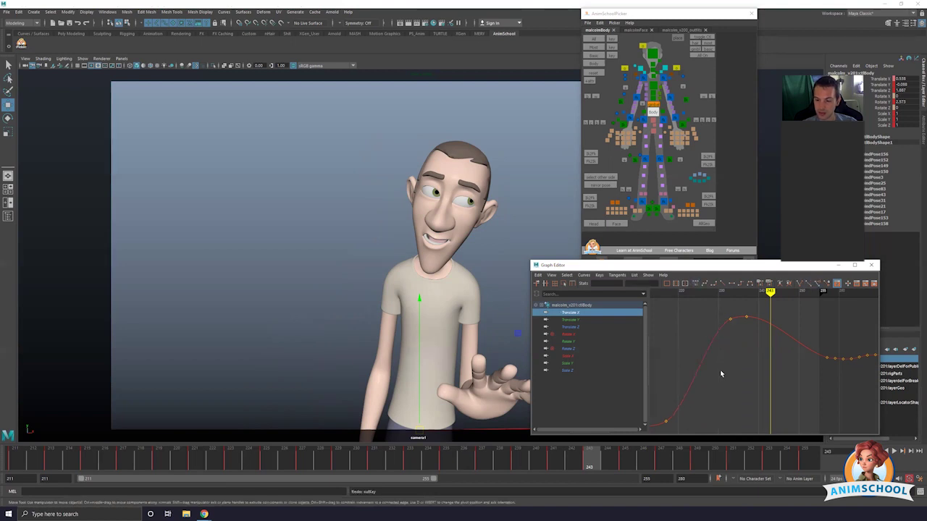
pyautogui.hotkey('ctrl', 'z')
pyautogui.hotkey('shift', 'z')
pyautogui.hotkey('ctrl', 'z')
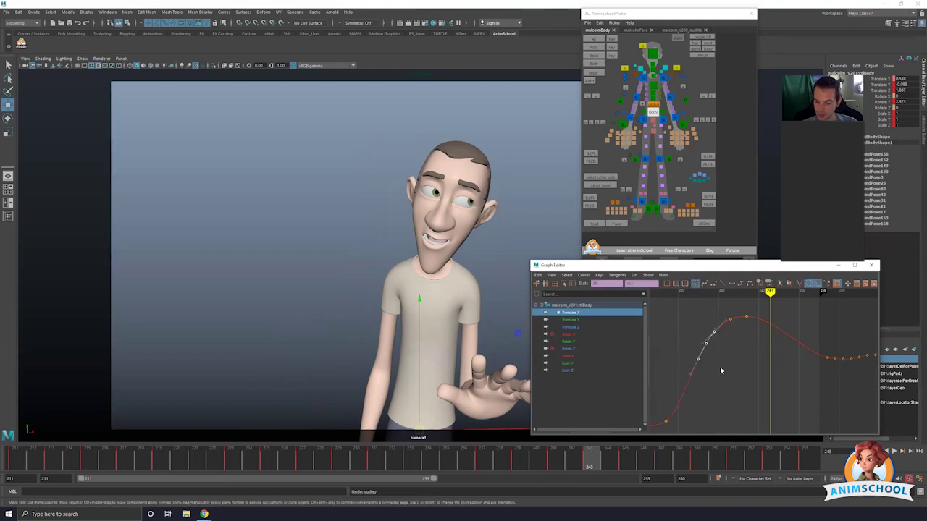
pyautogui.hotkey('shift', 'z')
# - Play back the motion, undo the deletion of the keys at frames 225, 227 and 229, and play it back again
pyautogui.hotkey('alt', 'v')
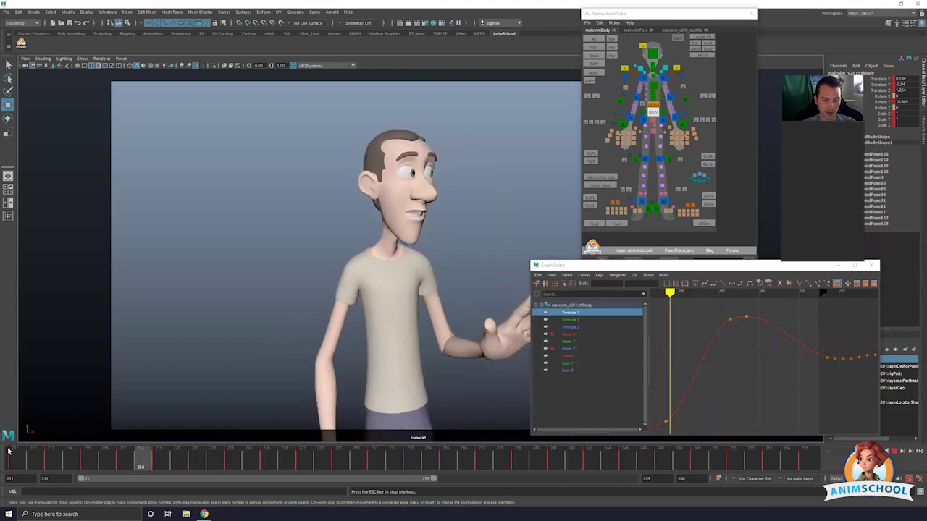
pyautogui.press('Escape')
pyautogui.hotkey('ctrl', 'z')
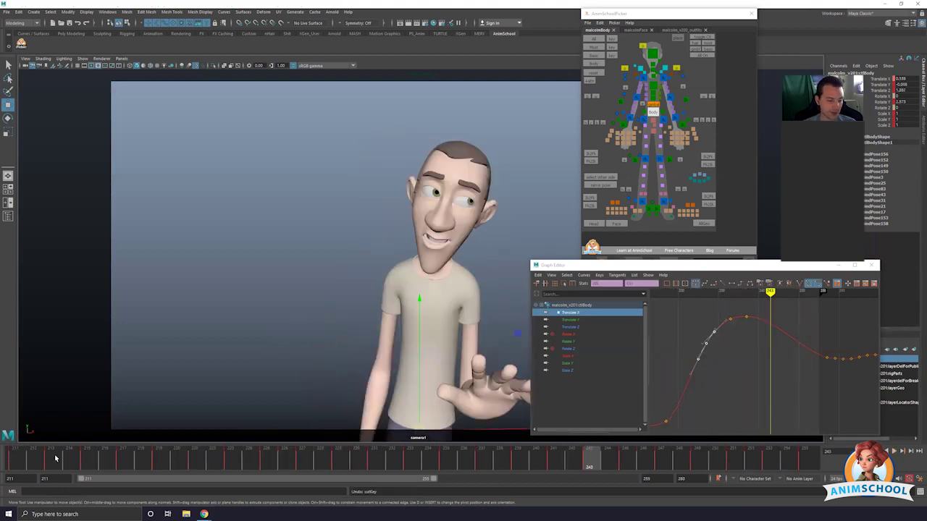
pyautogui.hotkey('alt', 'v')
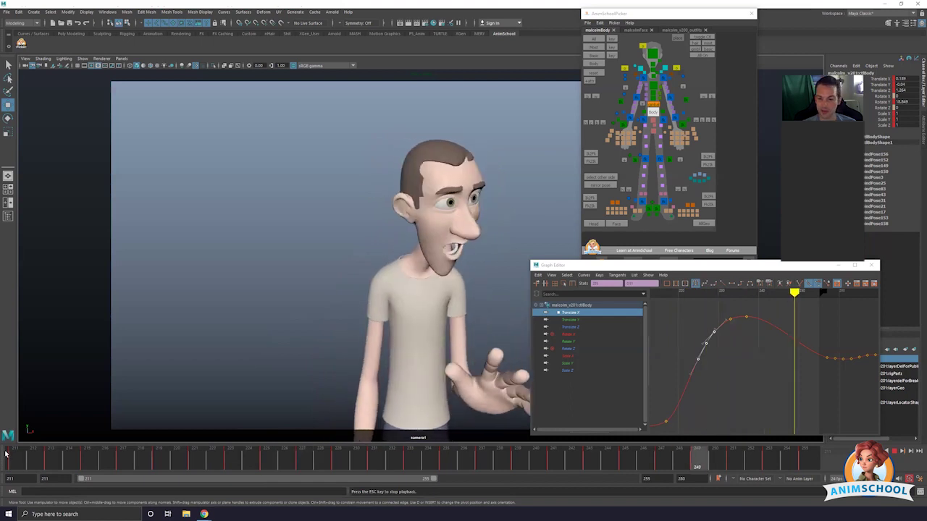
pyautogui.press('Escape')
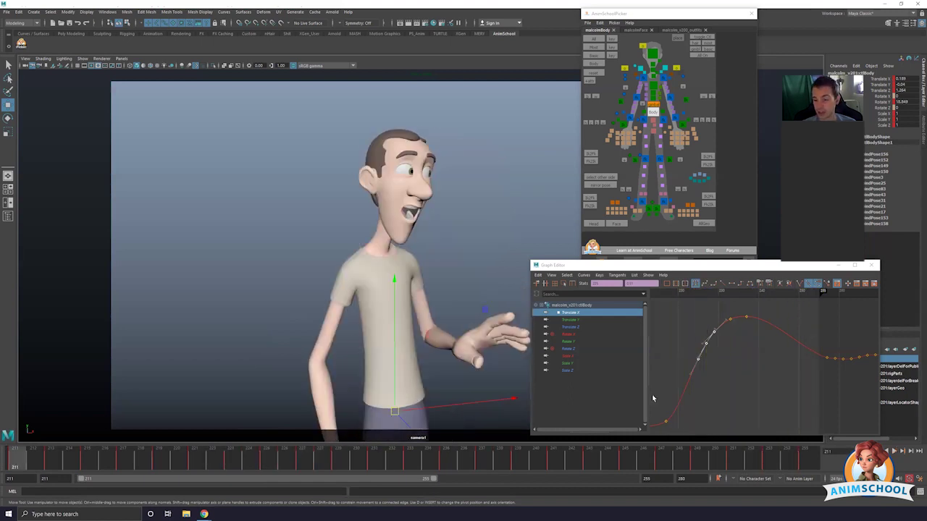
pyautogui.click(754, 373)
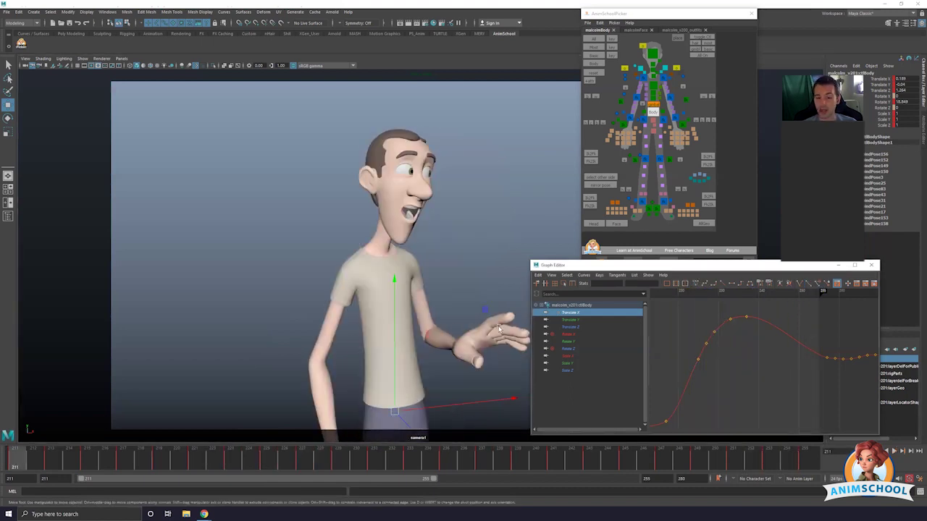
# - View the Body control's Translate Y curve, return to Translate X and scrub the animation from frame 211 to 255
pyautogui.click(570, 320)
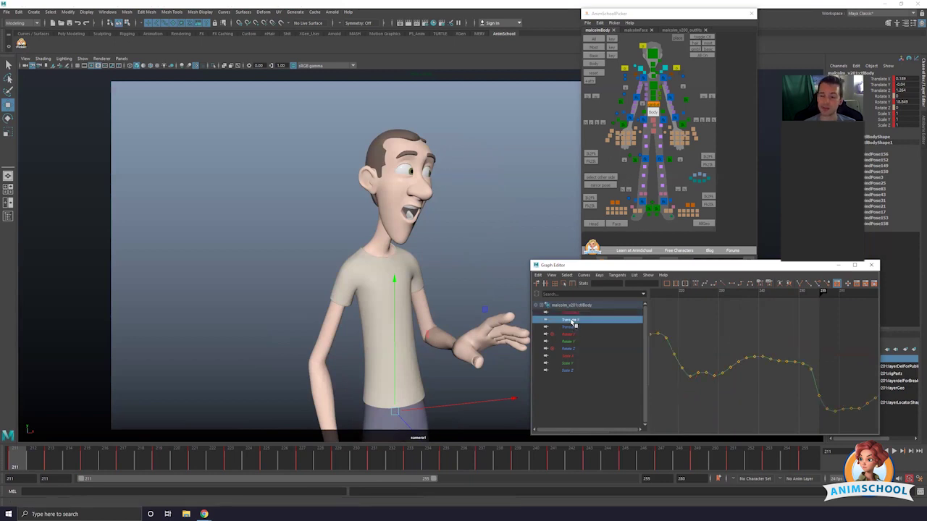
pyautogui.moveTo(737, 346)
pyautogui.keyDown('alt'); pyautogui.mouseDown(button='right')
pyautogui.moveTo(708, 347)
pyautogui.moveTo(735, 347)
pyautogui.mouseUp(button='right'); pyautogui.keyUp('alt')
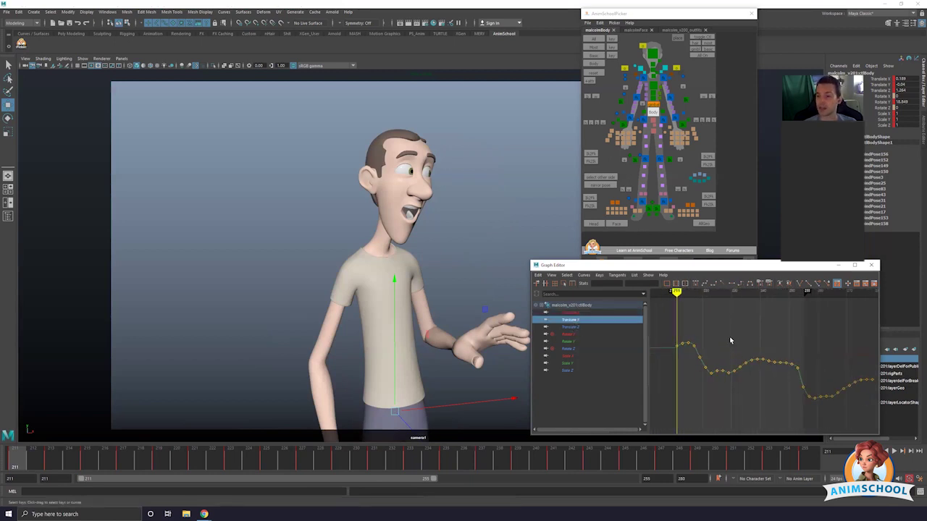
pyautogui.click(576, 312)
pyautogui.moveTo(15, 467)
pyautogui.mouseDown()
pyautogui.moveTo(416, 468)
pyautogui.moveTo(452, 482)
pyautogui.moveTo(467, 476)
pyautogui.moveTo(454, 467)
pyautogui.moveTo(804, 467)
pyautogui.mouseUp()
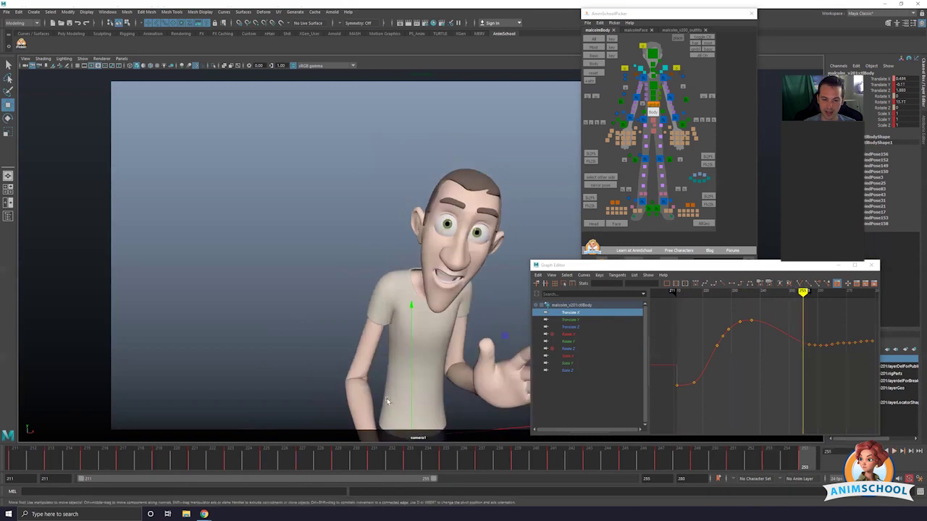